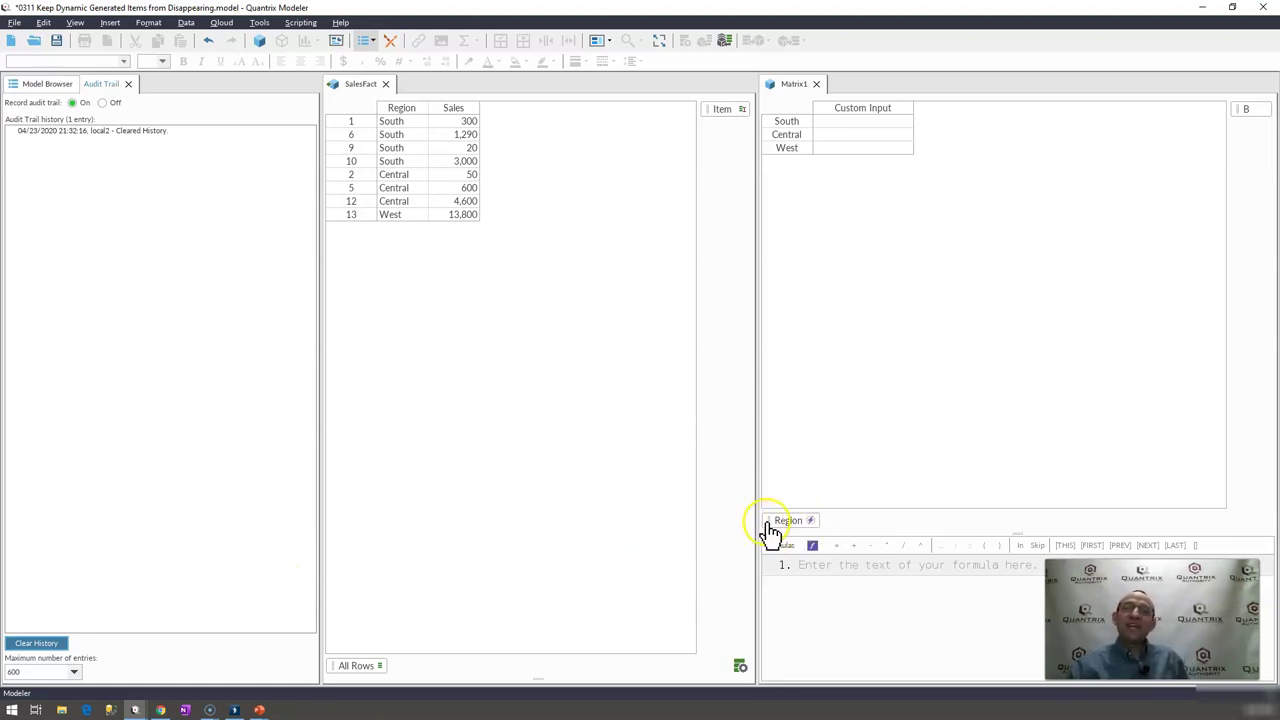
# Step: Open Configure Item Generation for Matrix1's Region to source automatic item names from SalesFact::Region
pyautogui.click(403, 110)
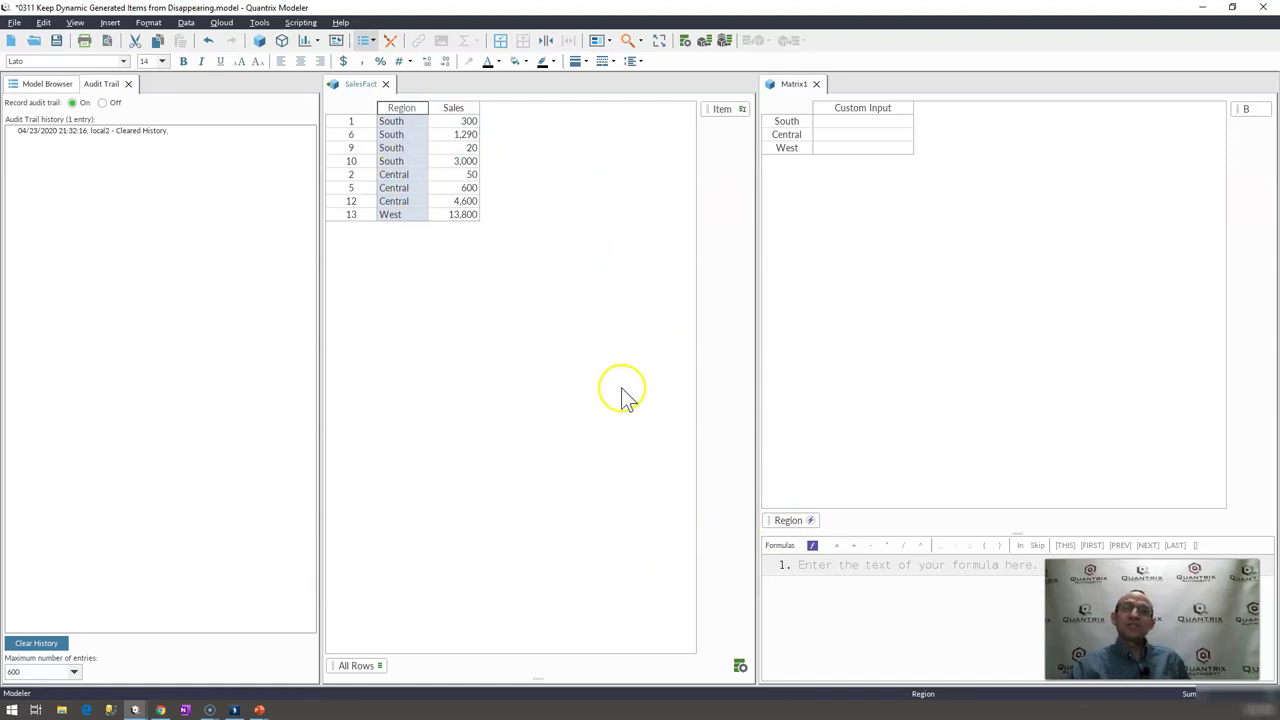
pyautogui.click(788, 521)
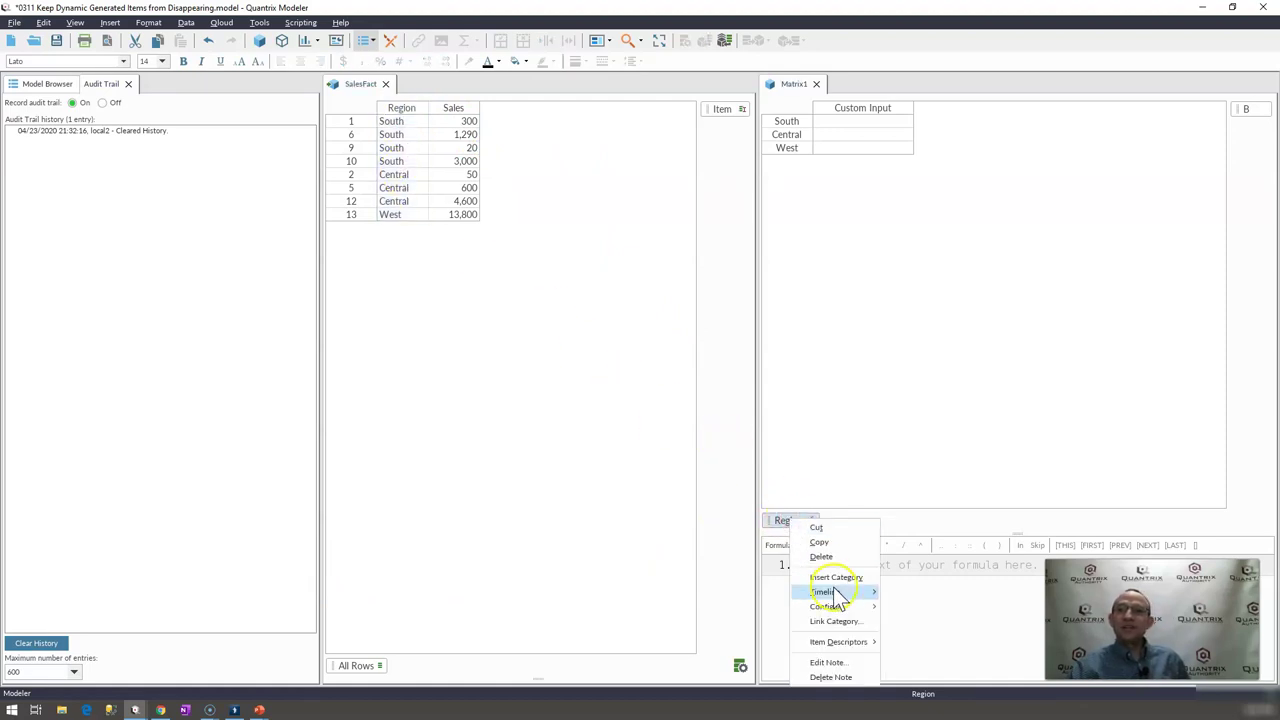
pyautogui.moveTo(835, 606)
pyautogui.click(913, 612)
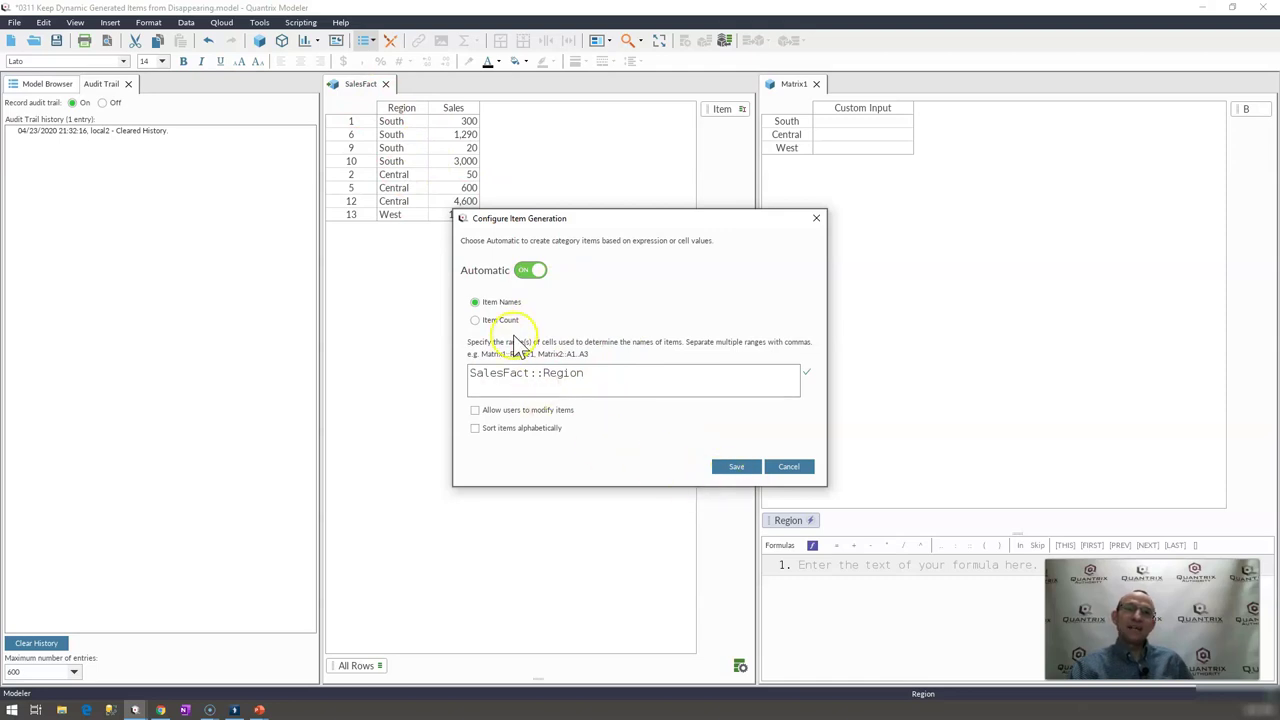
# Step: Save the Region item generation settings and delete SalesFact's West row 13
pyautogui.click(735, 467)
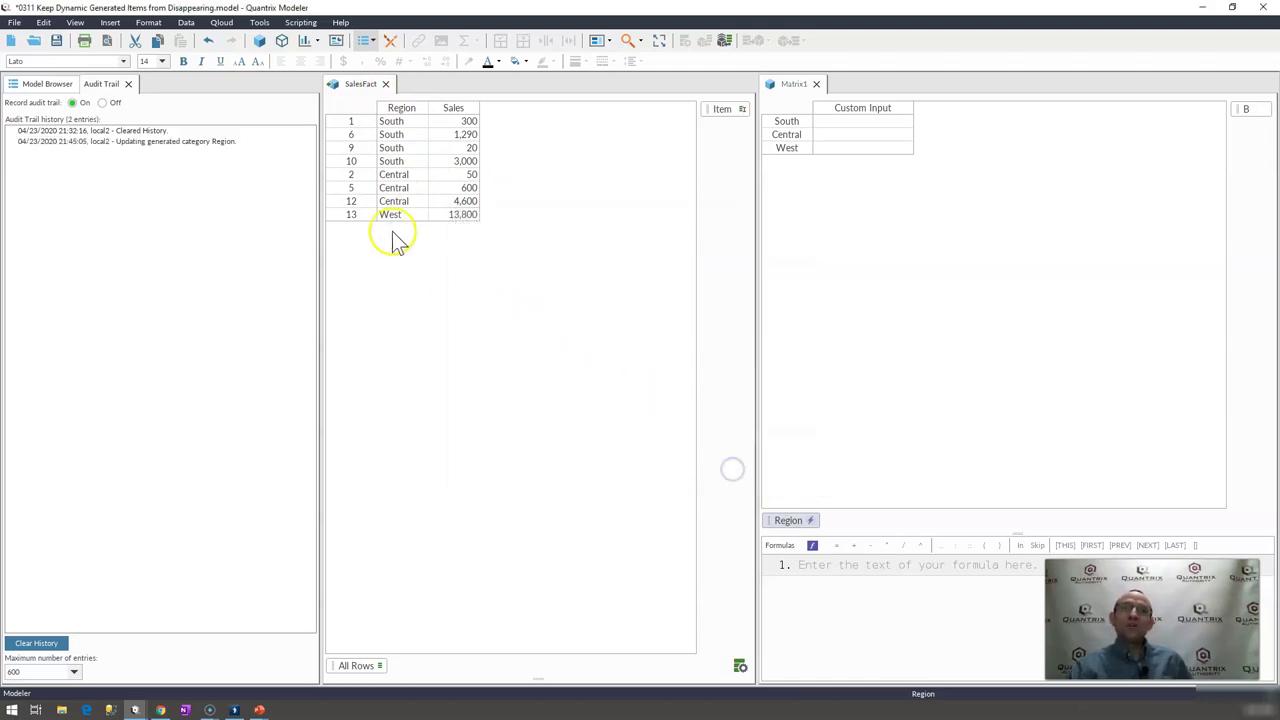
pyautogui.click(366, 203)
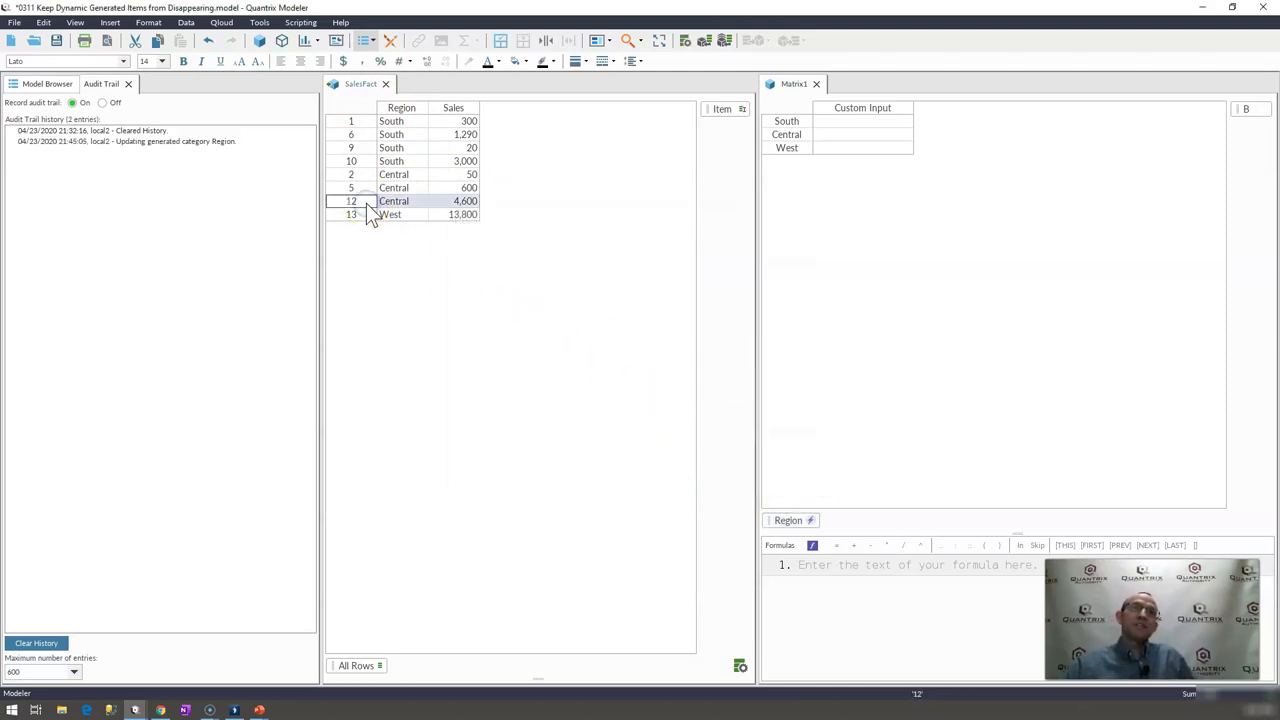
pyautogui.press('Down')
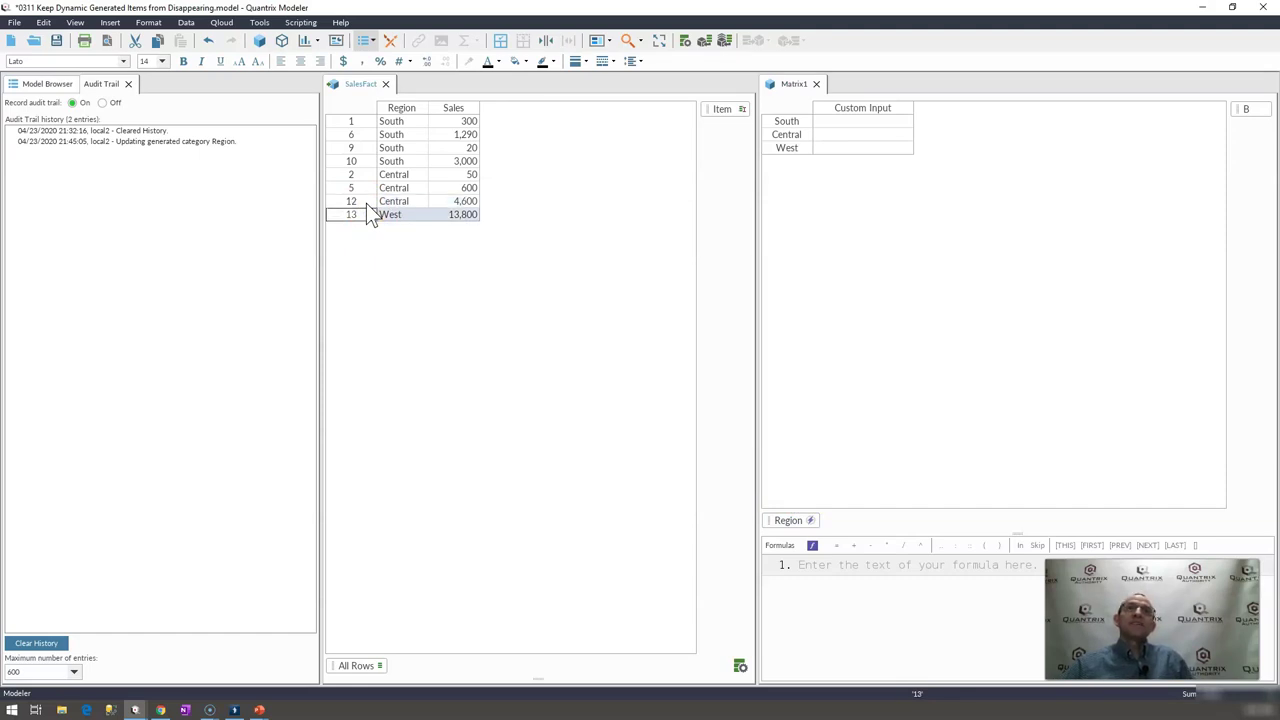
pyautogui.press('Delete')
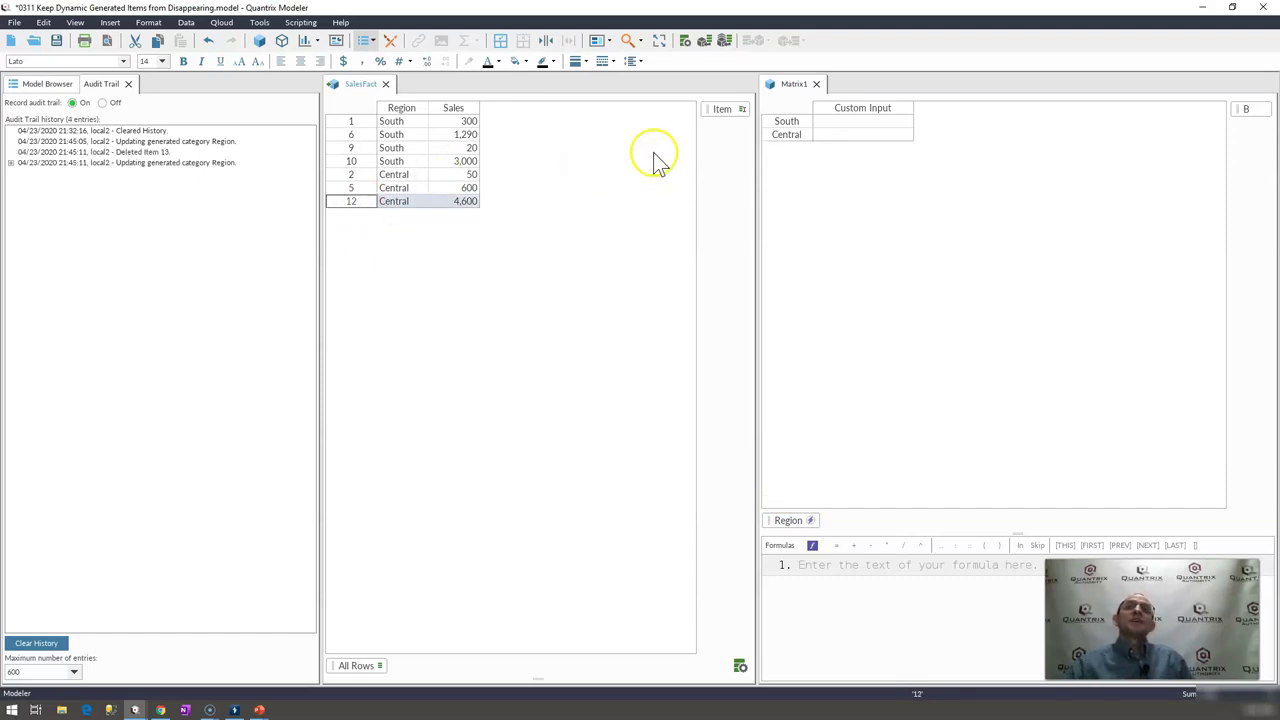
# Step: Check that Matrix1 now lists only South and Central Custom Input cells
pyautogui.click(808, 135)
pyautogui.click(863, 122)
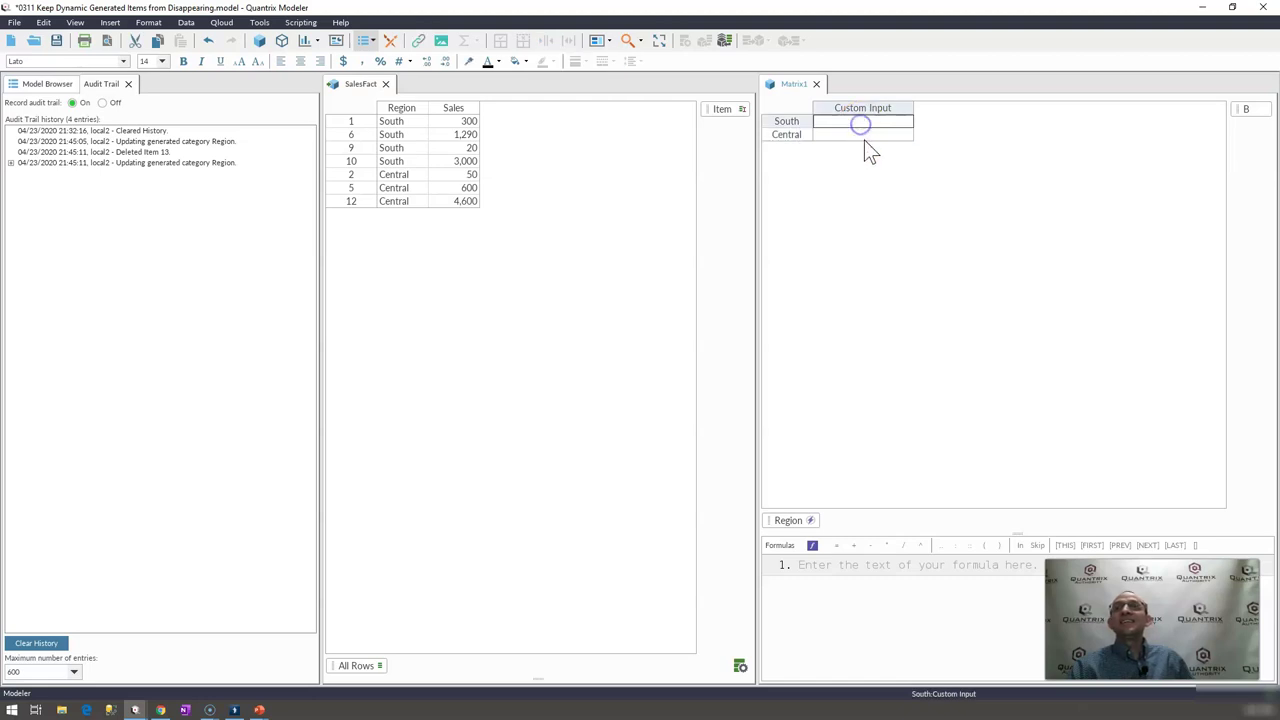
pyautogui.click(864, 139)
pyautogui.click(795, 137)
pyautogui.click(840, 134)
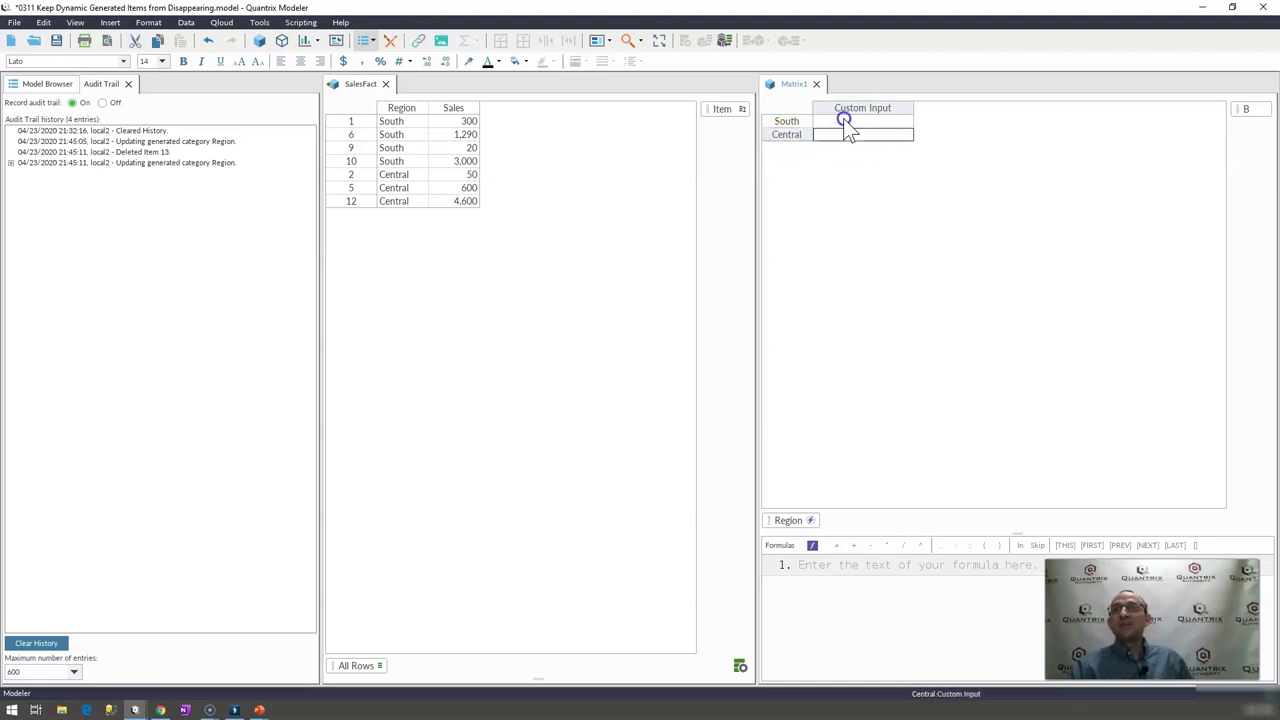
pyautogui.click(843, 118)
pyautogui.click(848, 131)
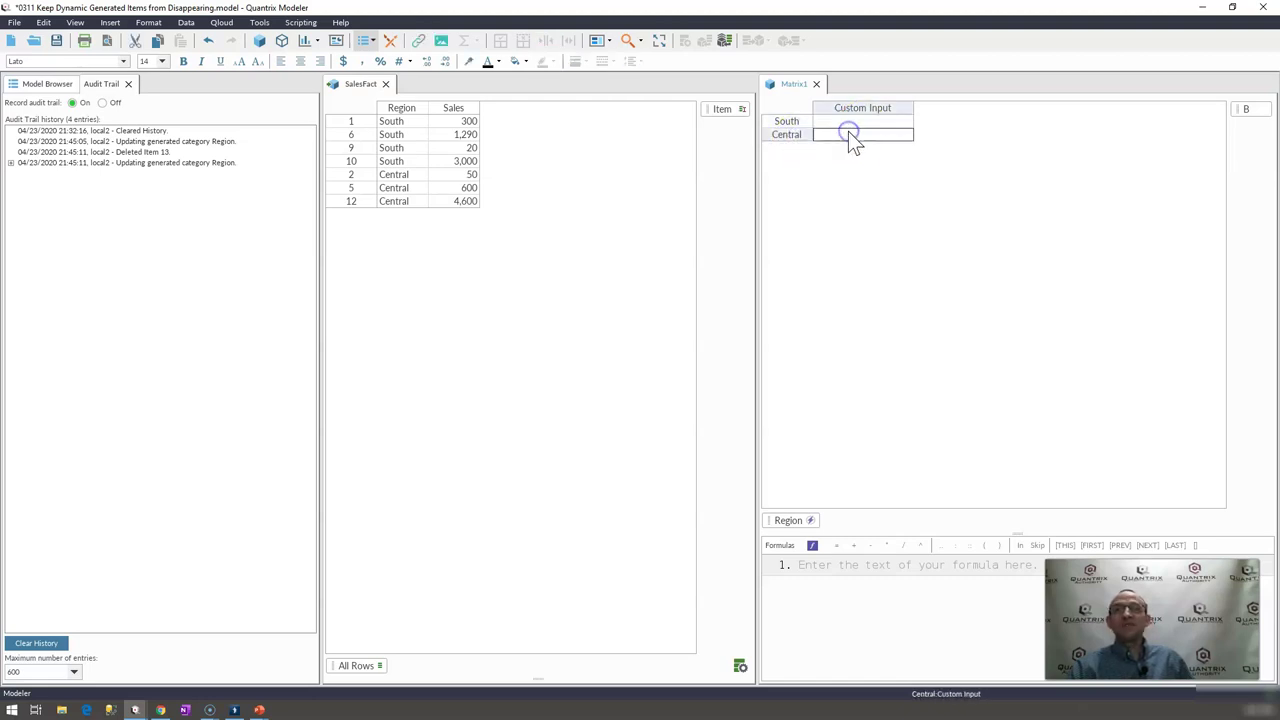
pyautogui.click(353, 201)
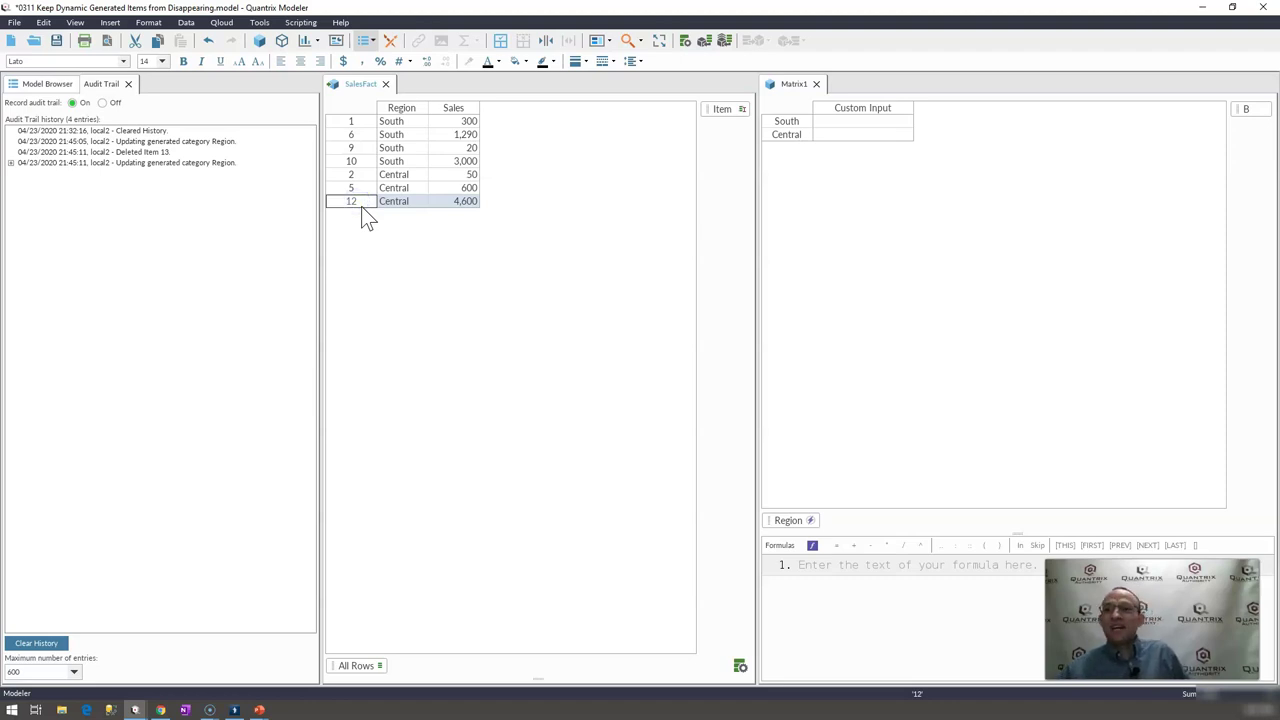
# Step: Enter Custom Inputs 12 for South and 3 for Central in Matrix1
pyautogui.click(855, 124)
pyautogui.write('12')
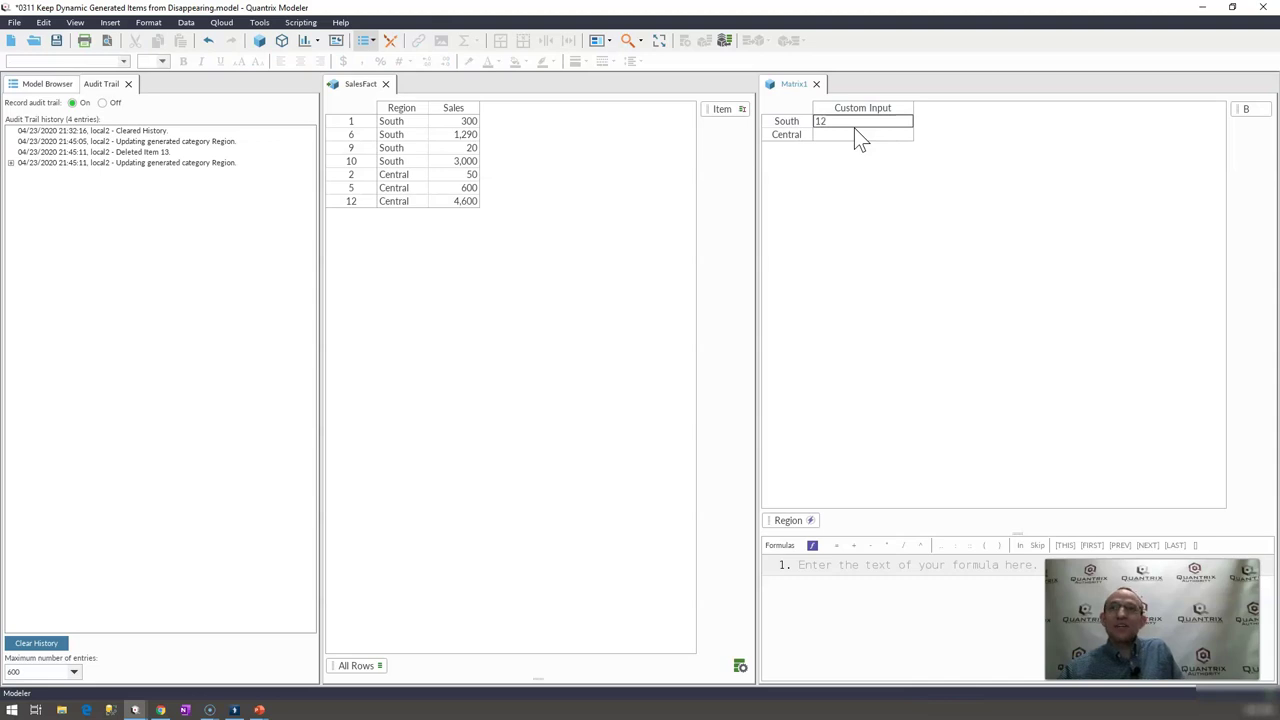
pyautogui.press('Return')
pyautogui.write('3')
pyautogui.press('Return')
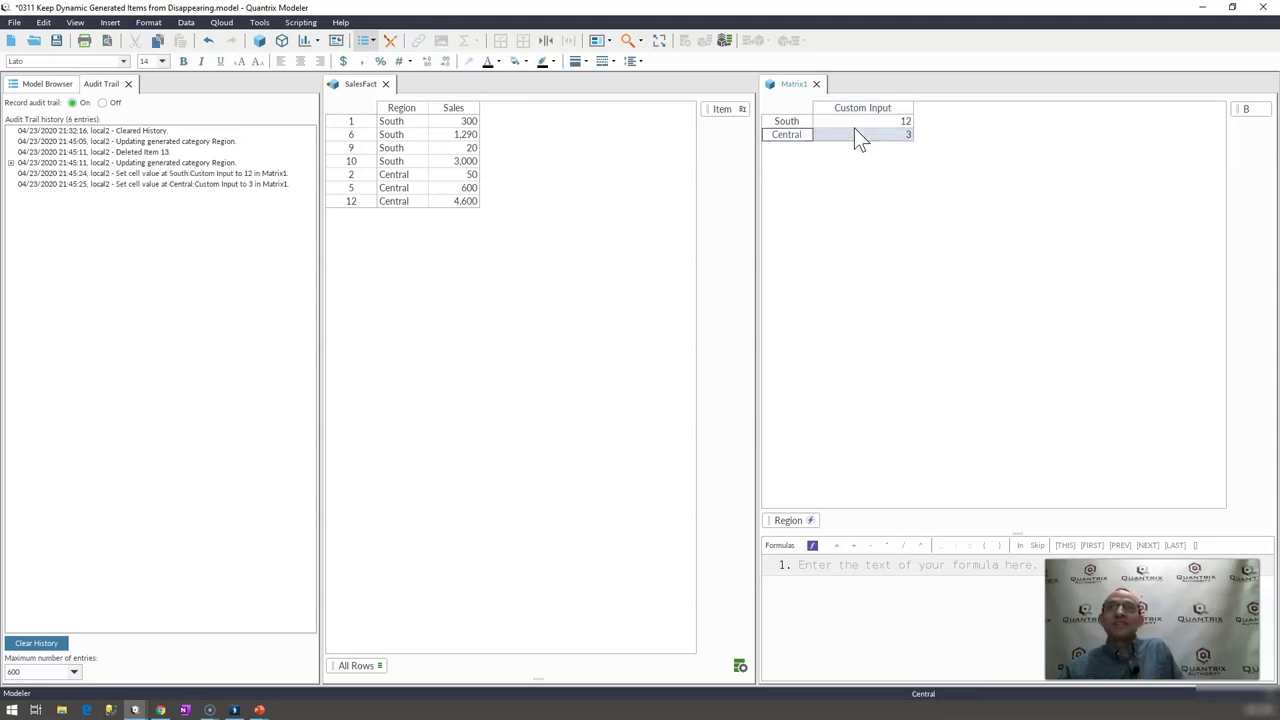
# Step: Insert a new SalesFact row below row 12 with Region West
pyautogui.click(362, 205)
pyautogui.press('Return')
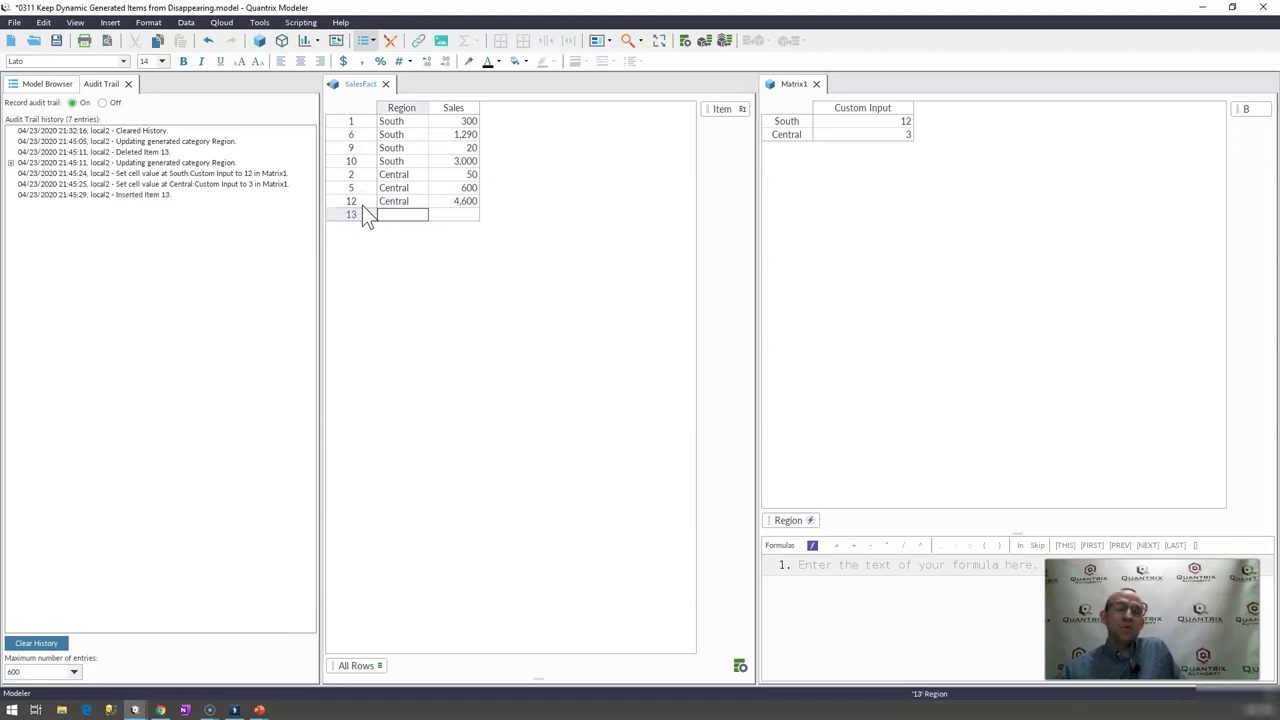
pyautogui.write('West')
pyautogui.press('Return')
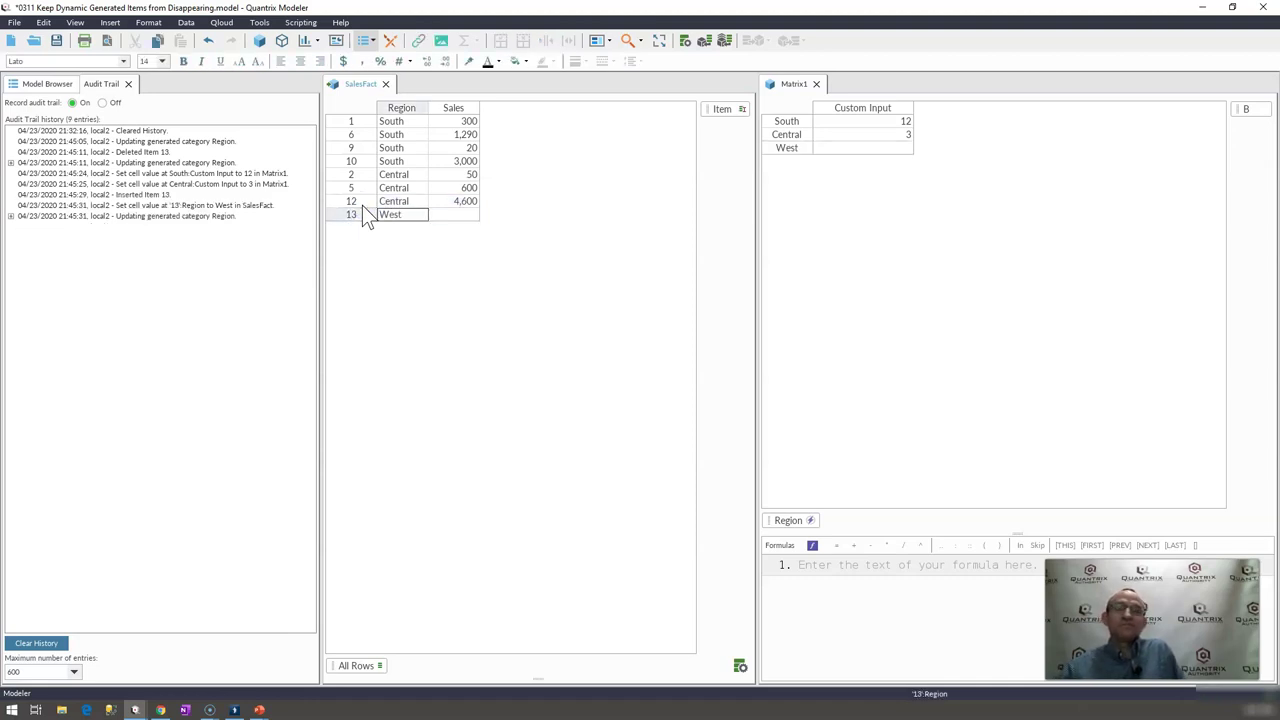
pyautogui.press('Tab')
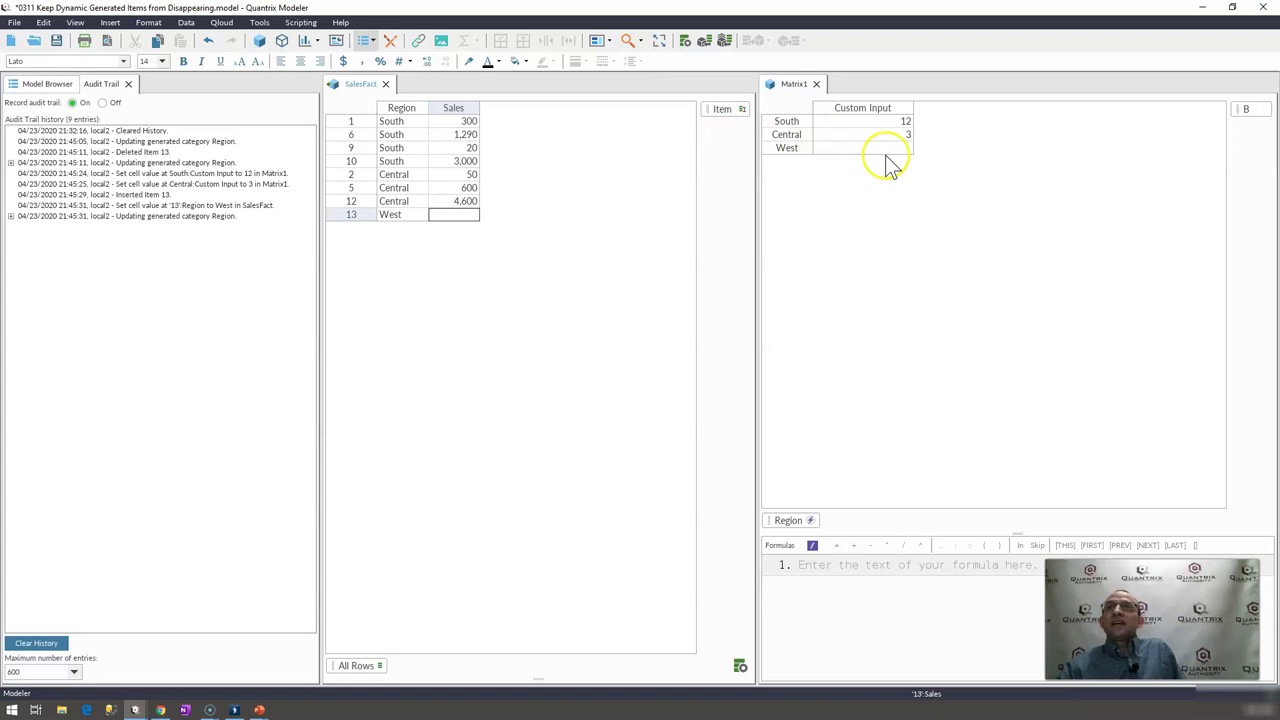
# Step: Set West's Custom Input in Matrix1 to 456
pyautogui.click(885, 149)
pyautogui.write('456')
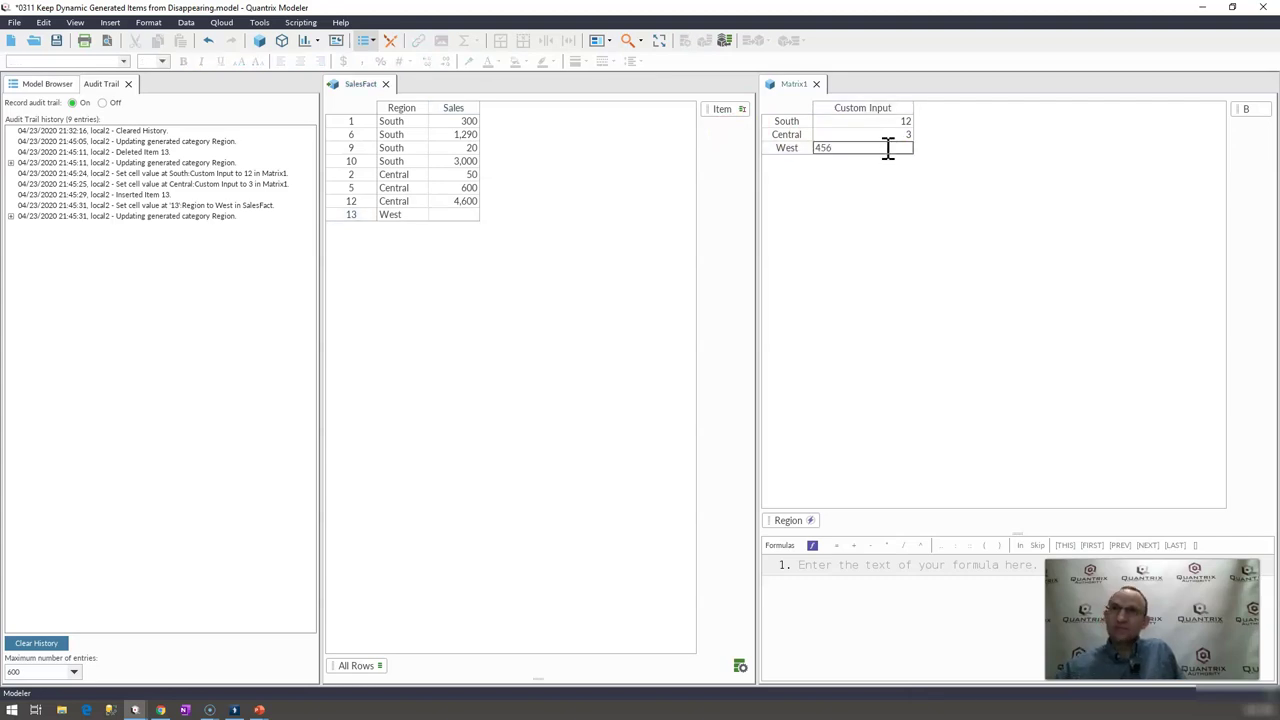
pyautogui.press('Up')
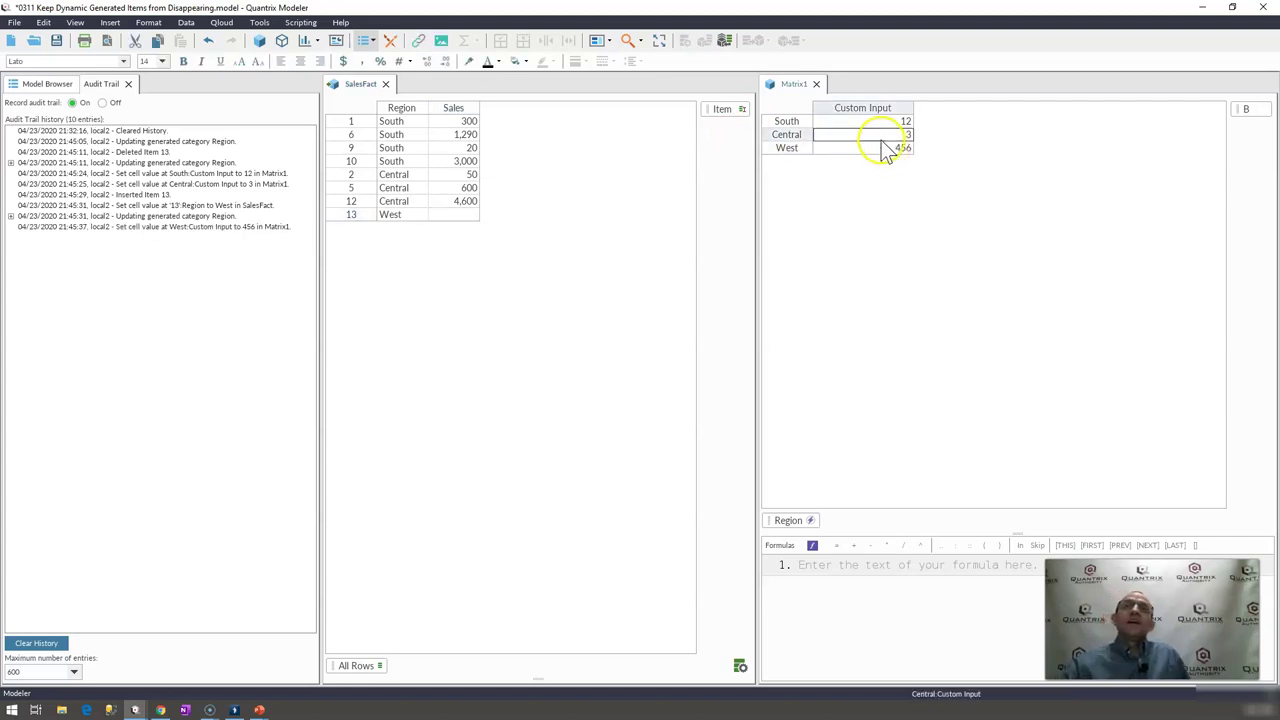
pyautogui.click(877, 147)
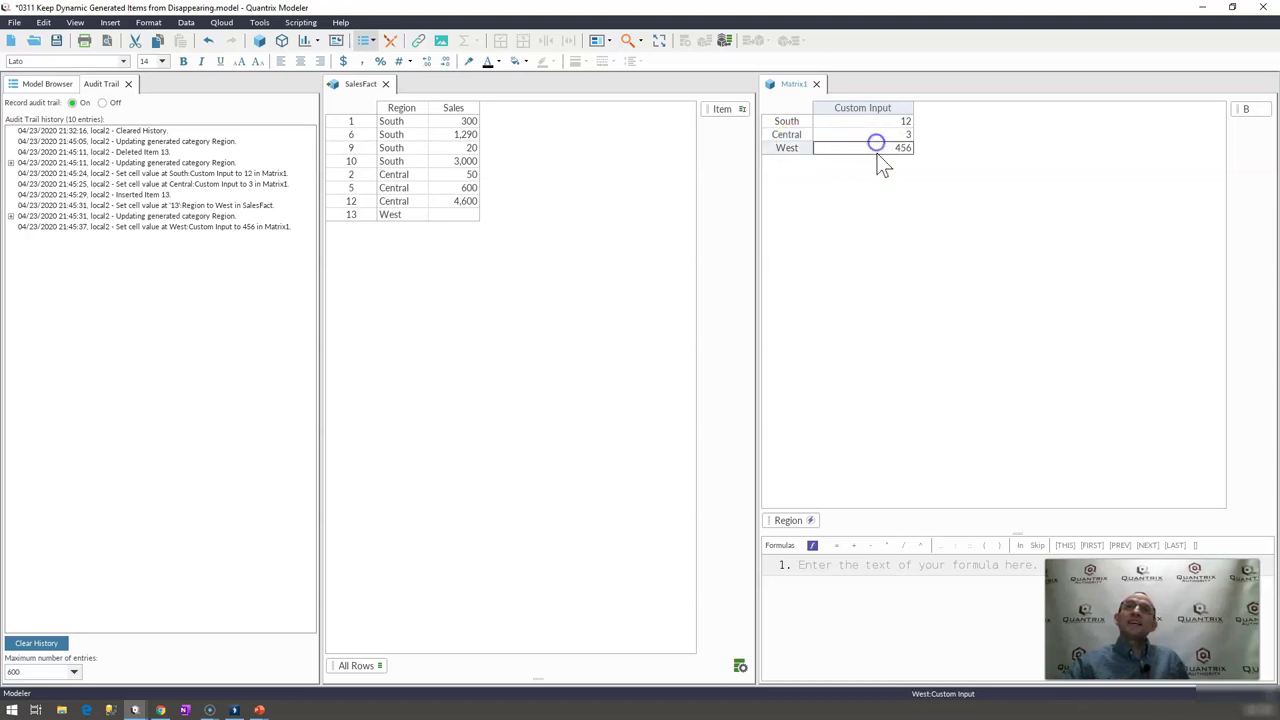
pyautogui.click(803, 148)
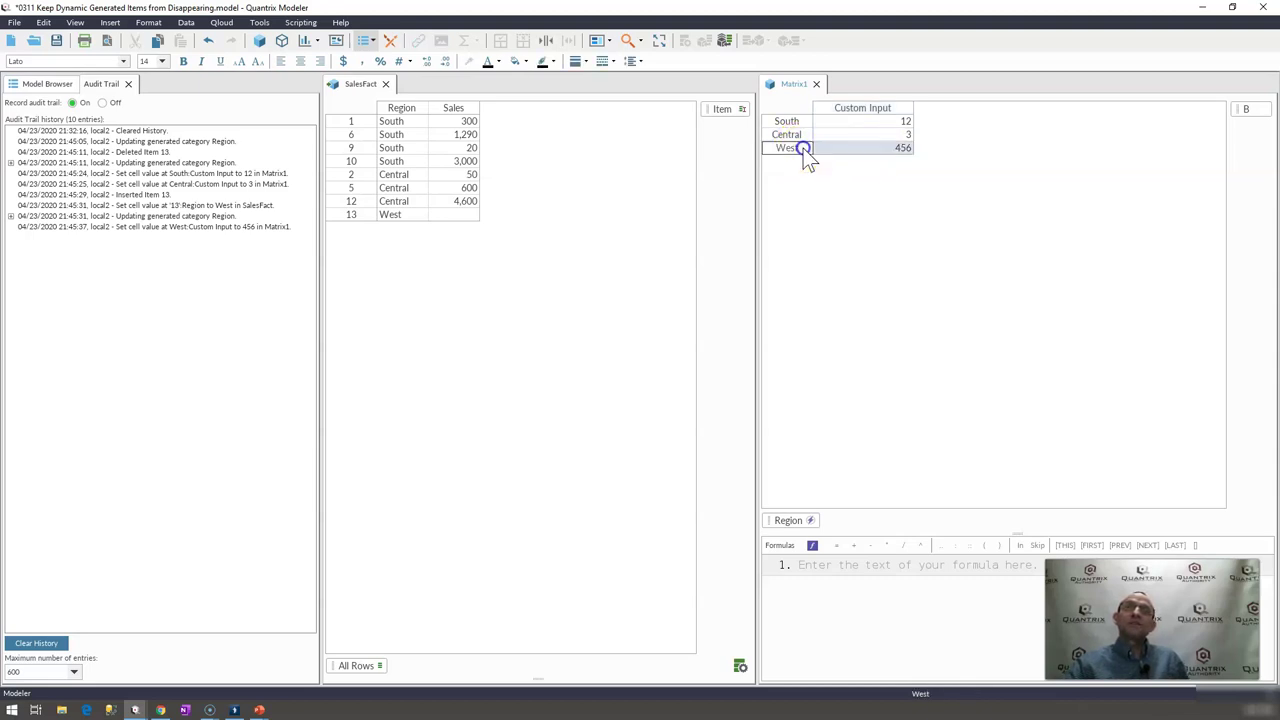
# Step: Delete SalesFact's West row 13 again
pyautogui.click(391, 216)
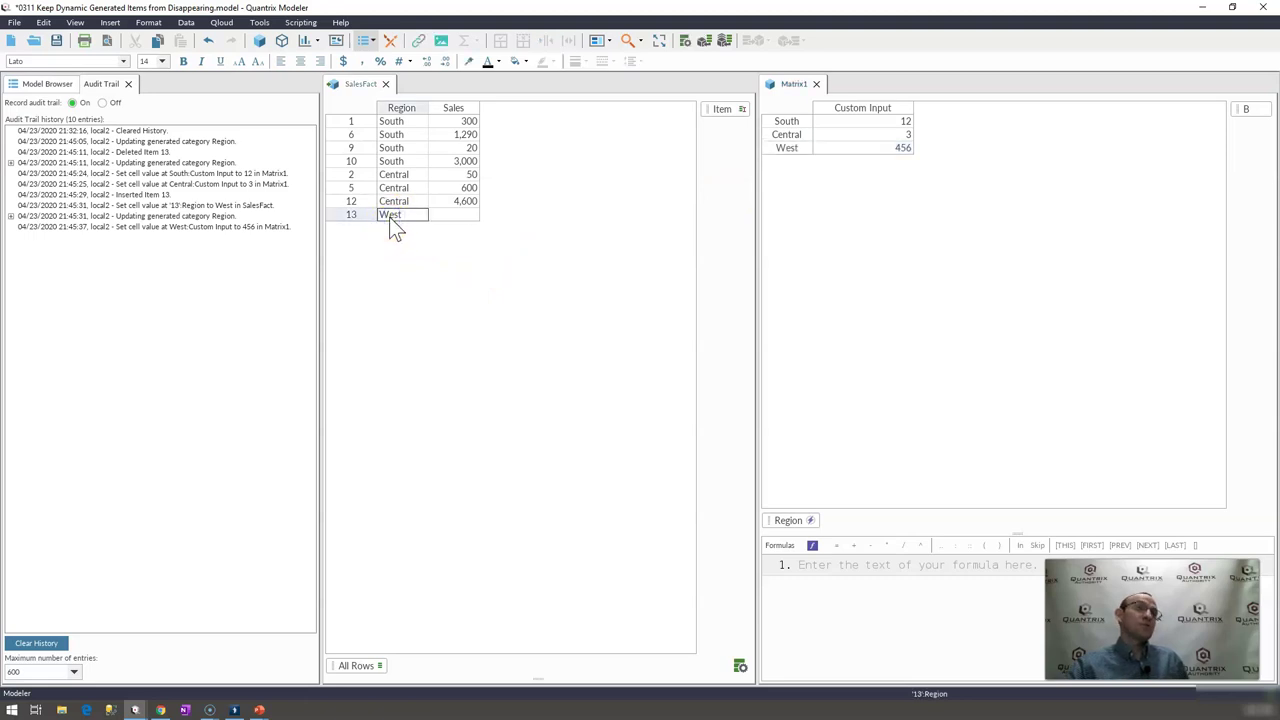
pyautogui.click(364, 223)
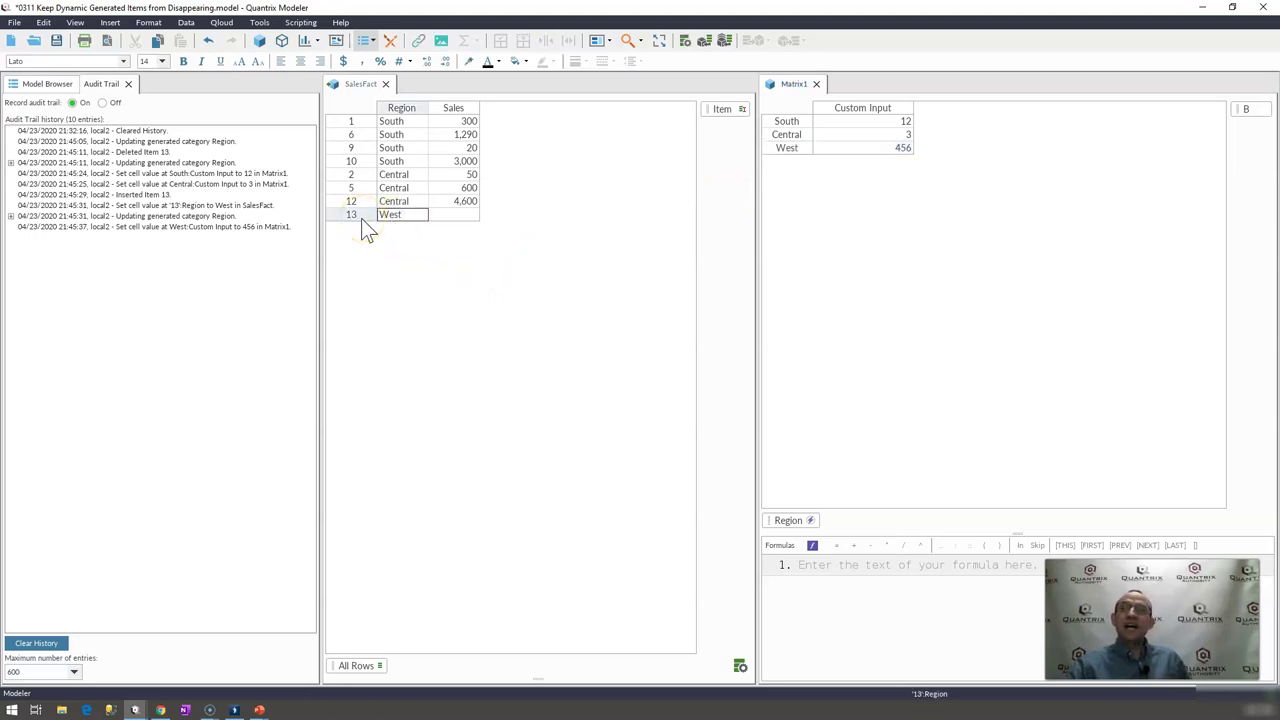
pyautogui.click(350, 216)
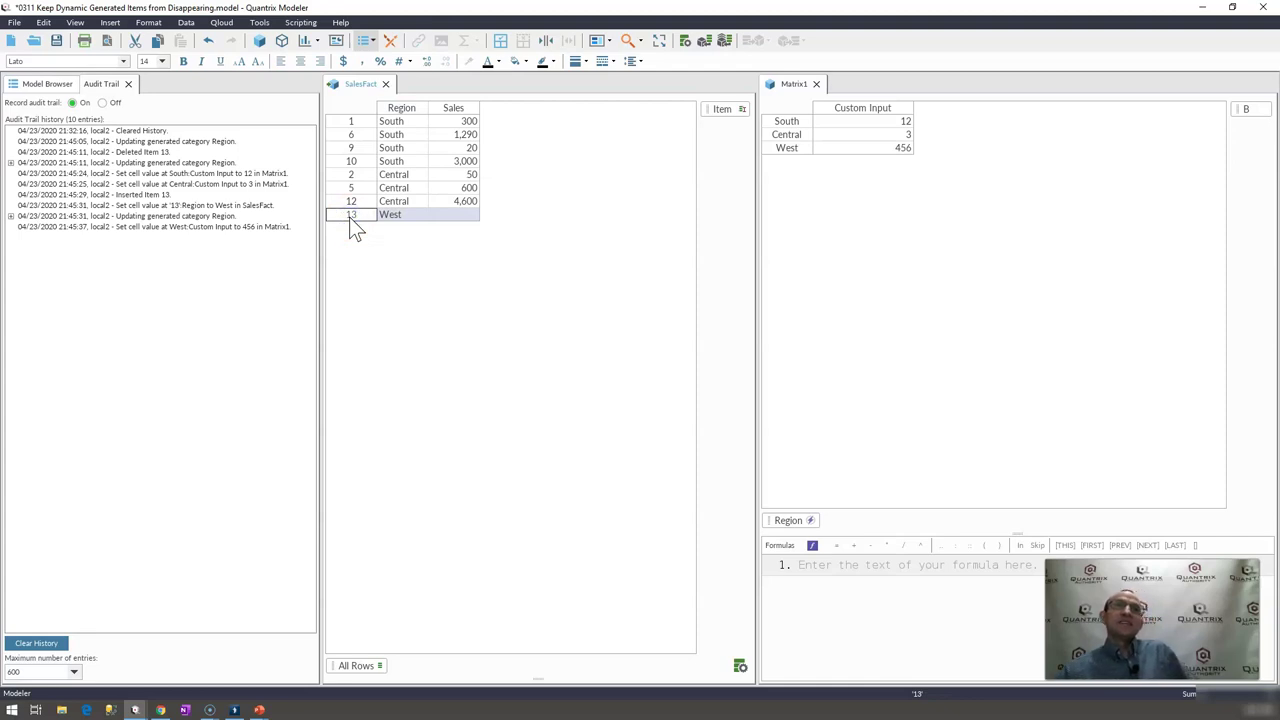
pyautogui.hotkey('ctrl', '-')
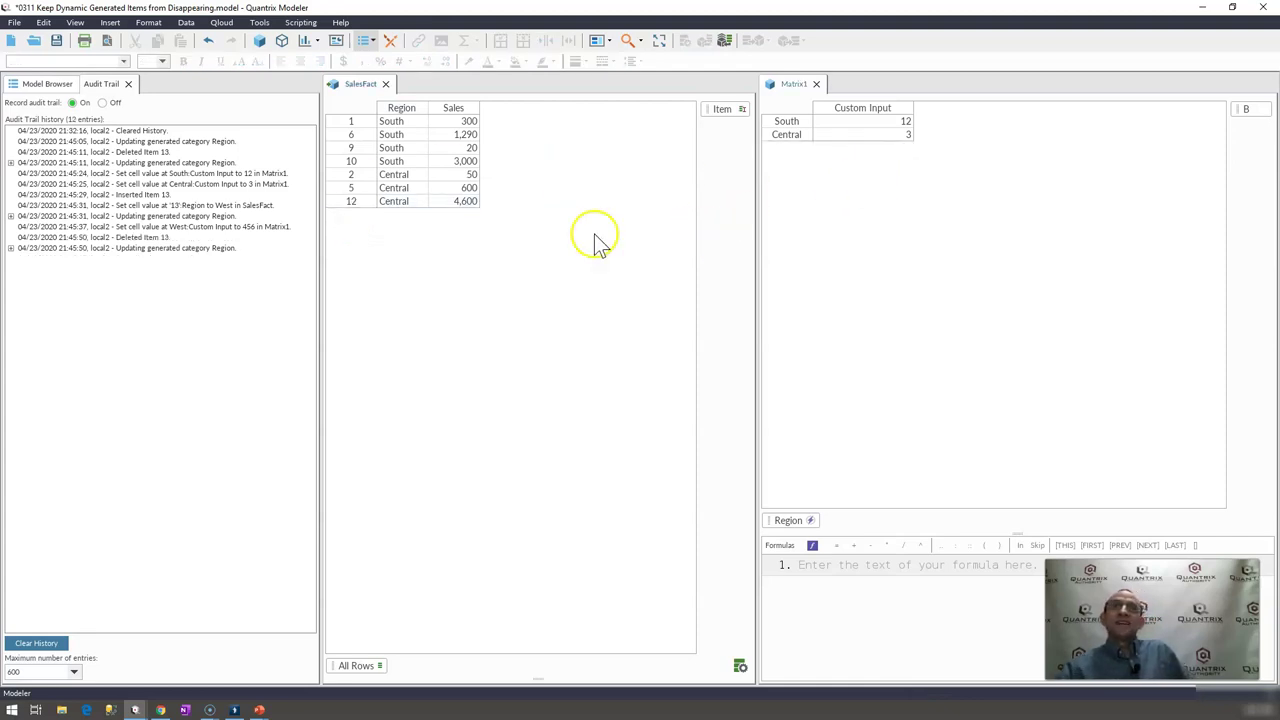
# Step: Re-add West below row 12 and confirm its Matrix1 Custom Input is now empty
pyautogui.click(358, 202)
pyautogui.hotkey('ctrl', '+')
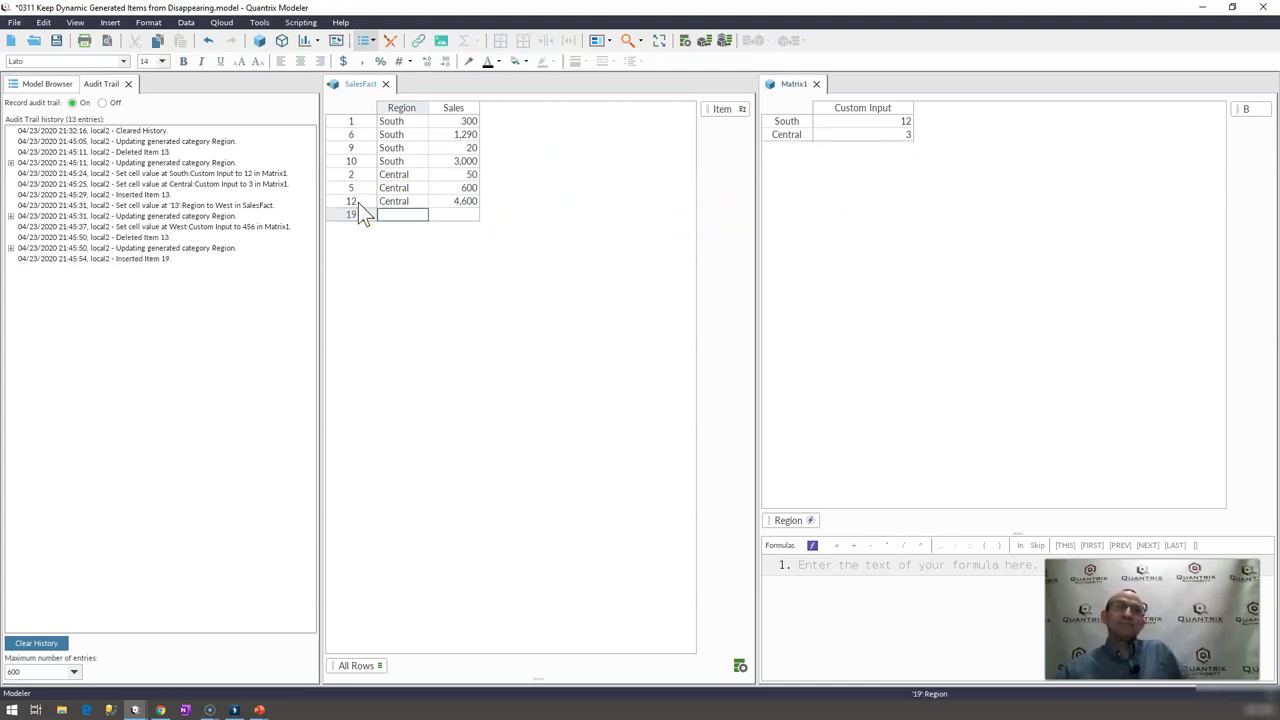
pyautogui.write('West')
pyautogui.press('Return')
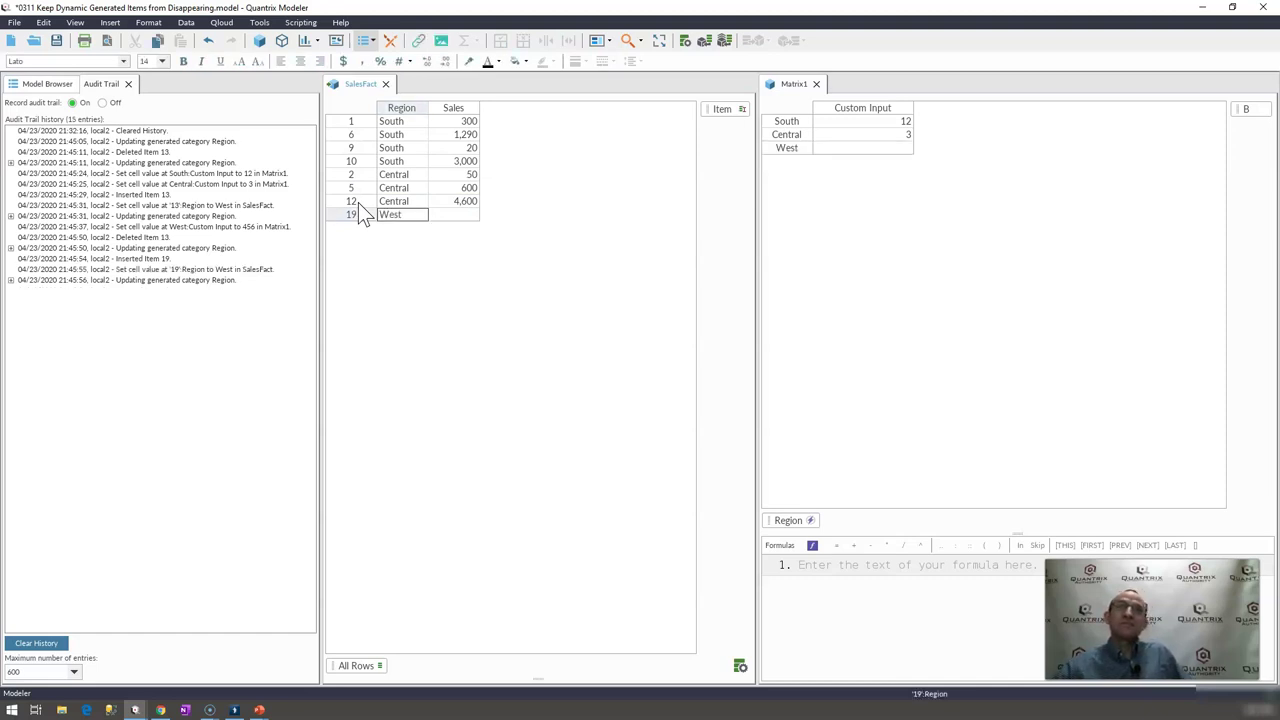
pyautogui.click(896, 150)
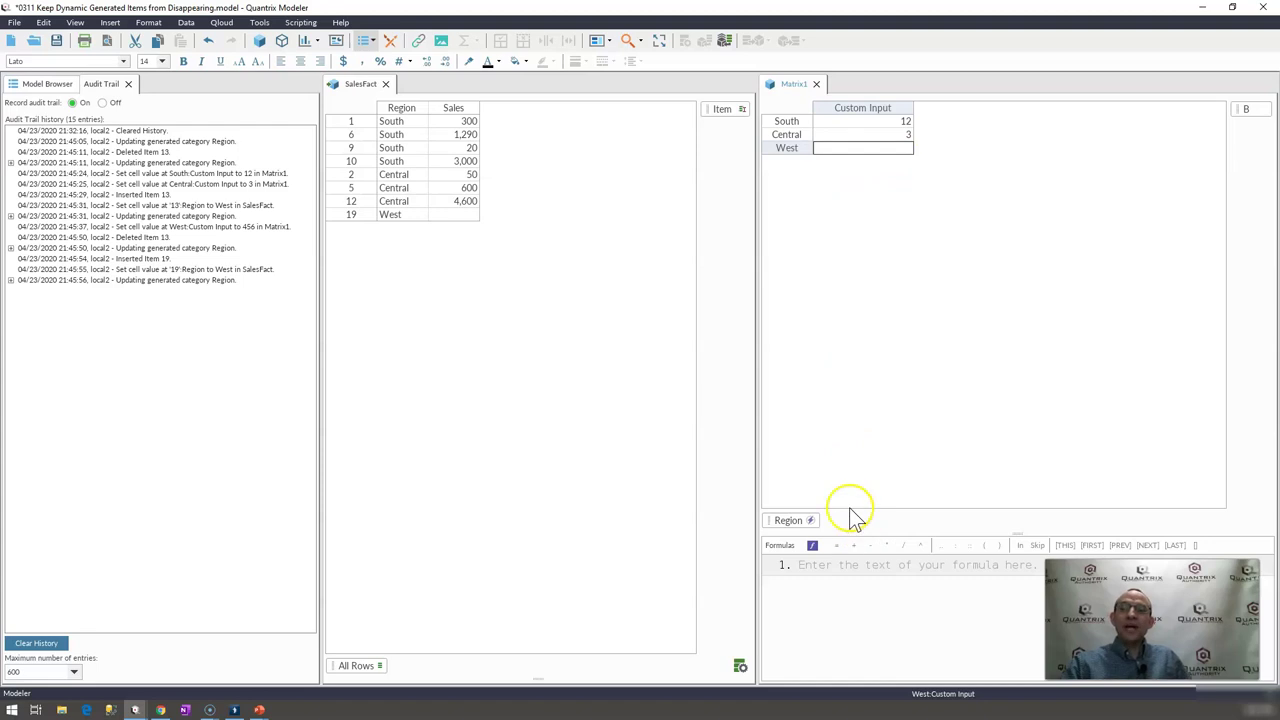
pyautogui.click(810, 546)
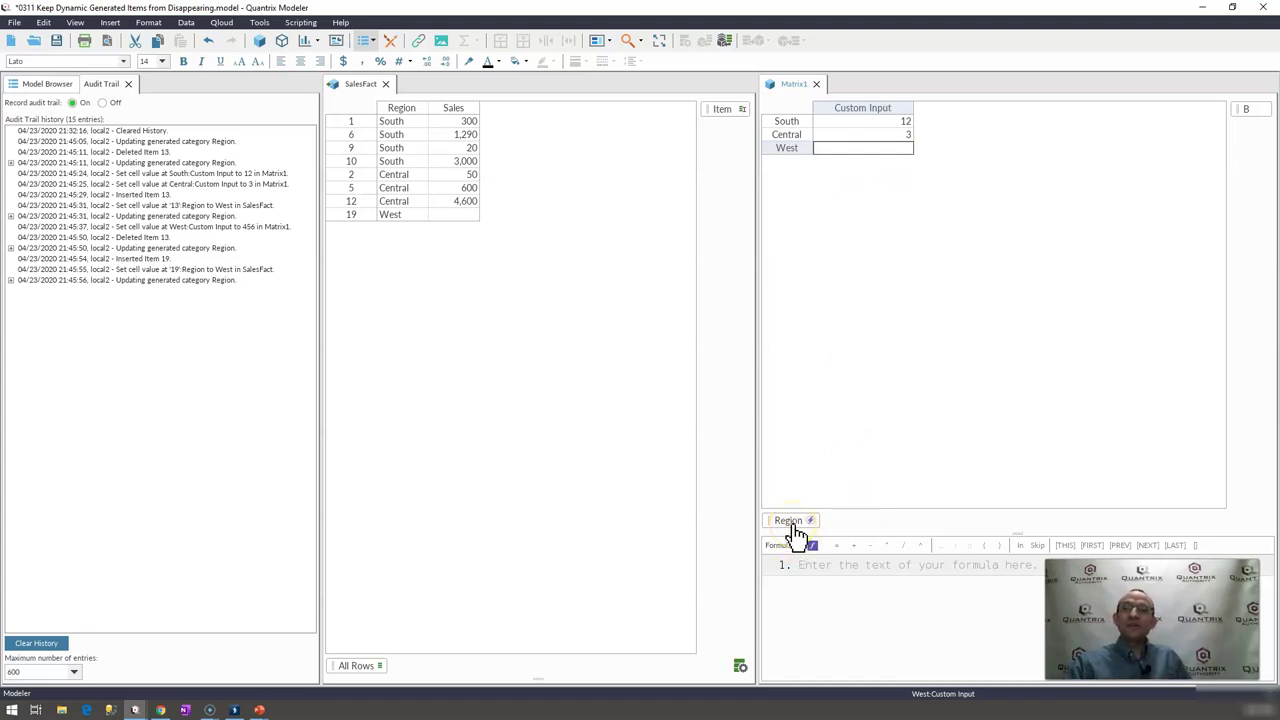
# Step: Enable 'Allow users to modify items' in Region's item generation settings and save
pyautogui.rightClick(794, 526)
pyautogui.moveTo(835, 612)
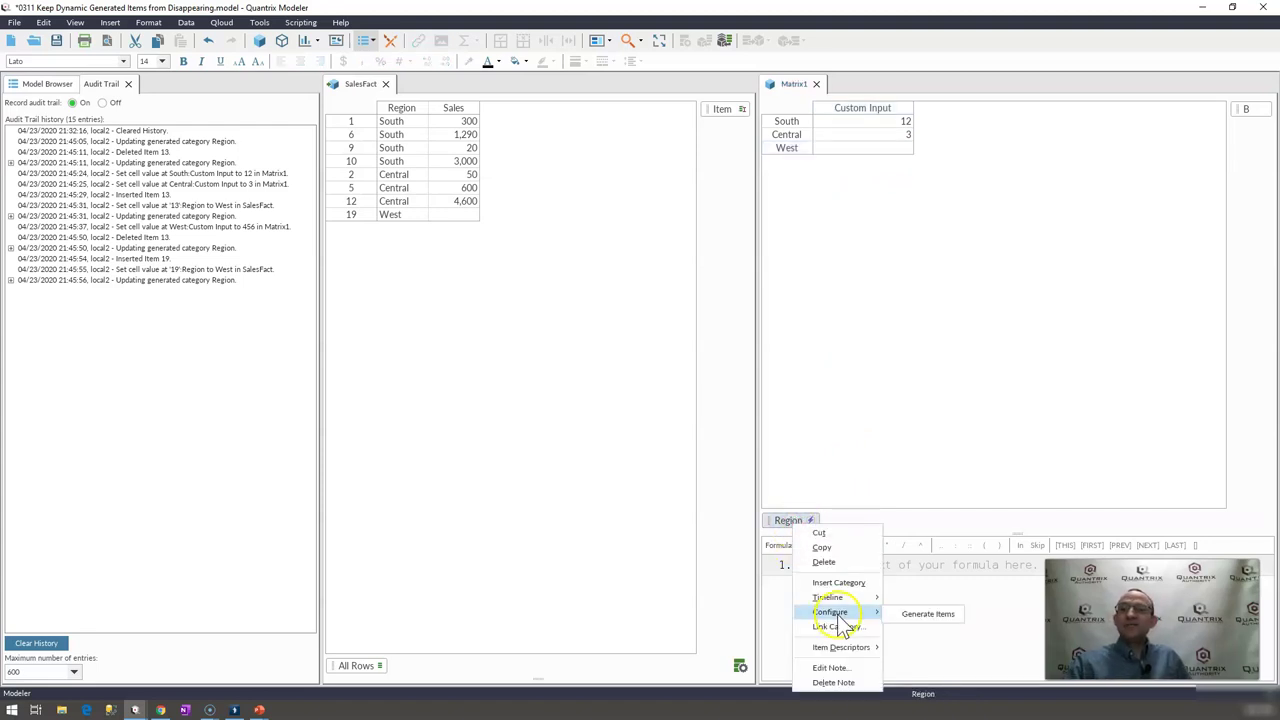
pyautogui.click(928, 614)
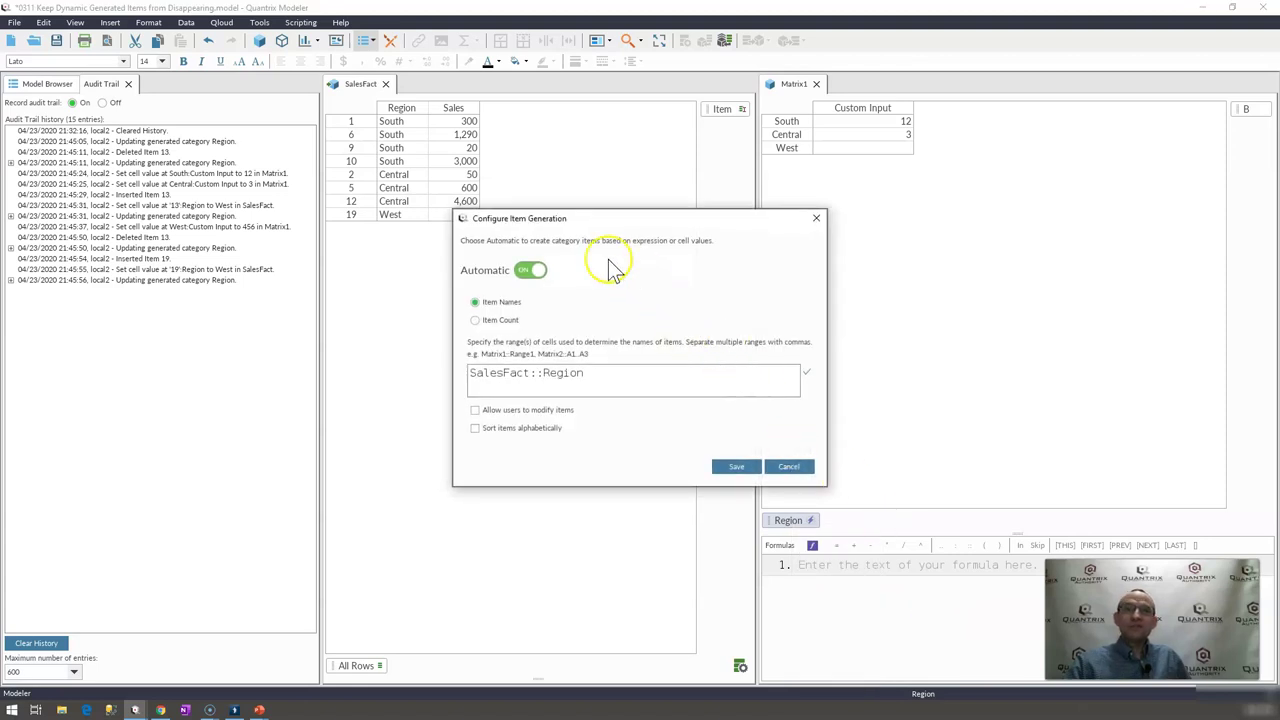
pyautogui.moveTo(543, 223); pyautogui.dragTo(592, 246)
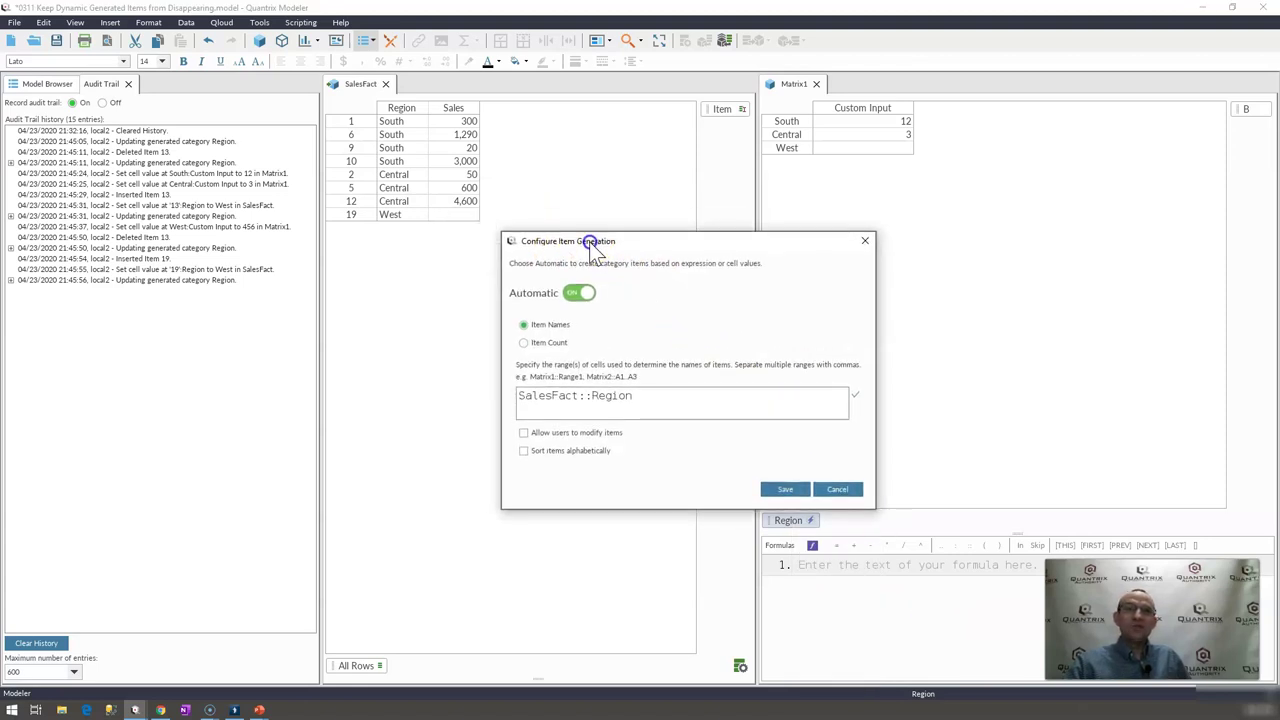
pyautogui.click(524, 433)
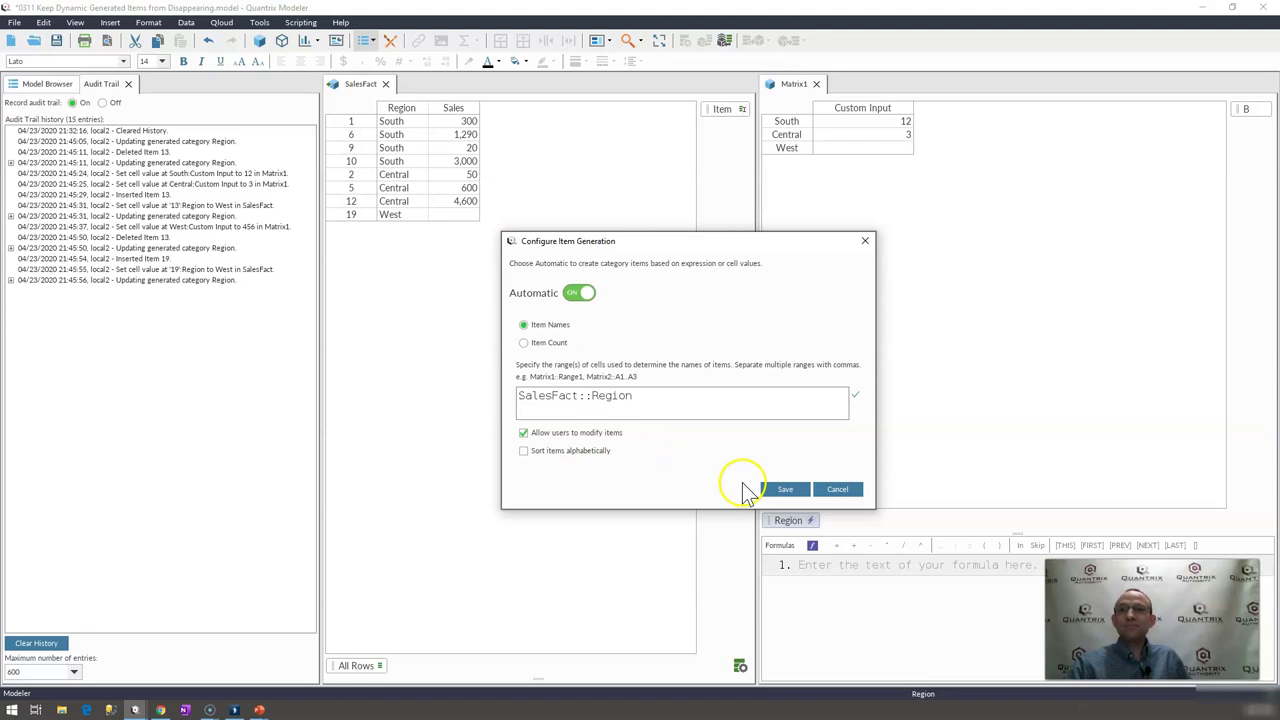
pyautogui.click(781, 489)
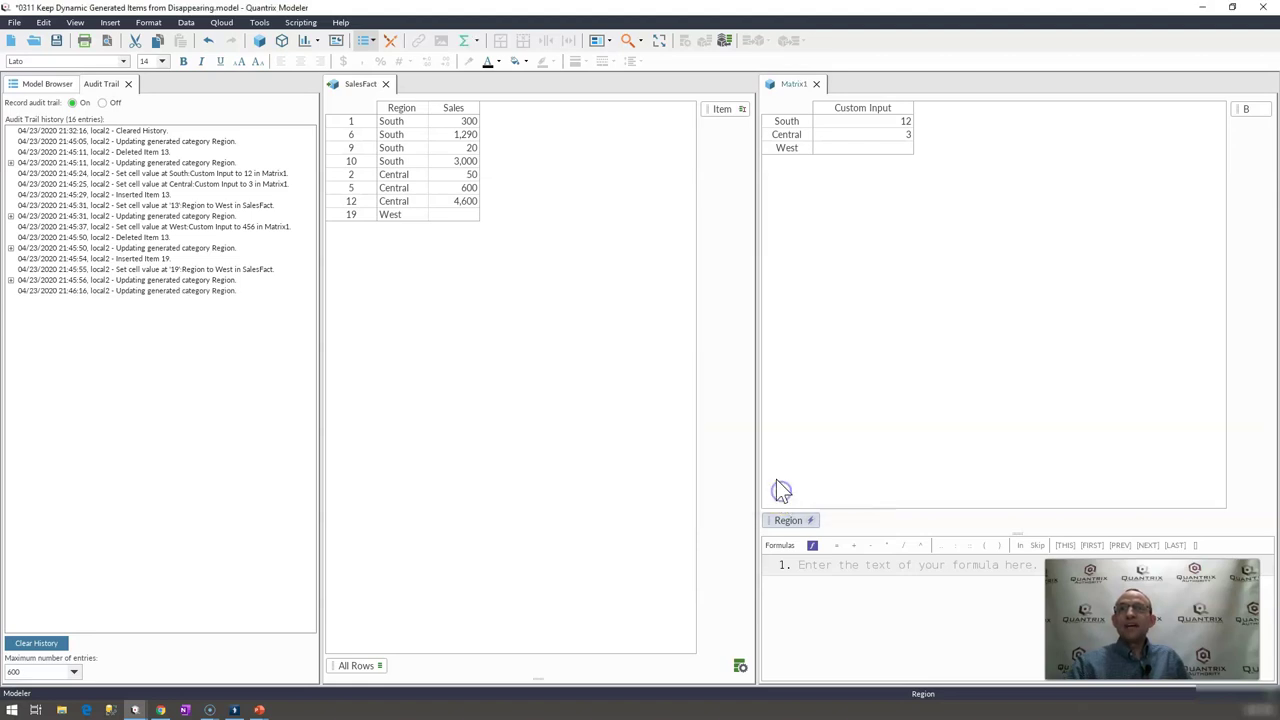
# Step: Enter 156 as West's Custom Input in Matrix1
pyautogui.click(876, 151)
pyautogui.write('156')
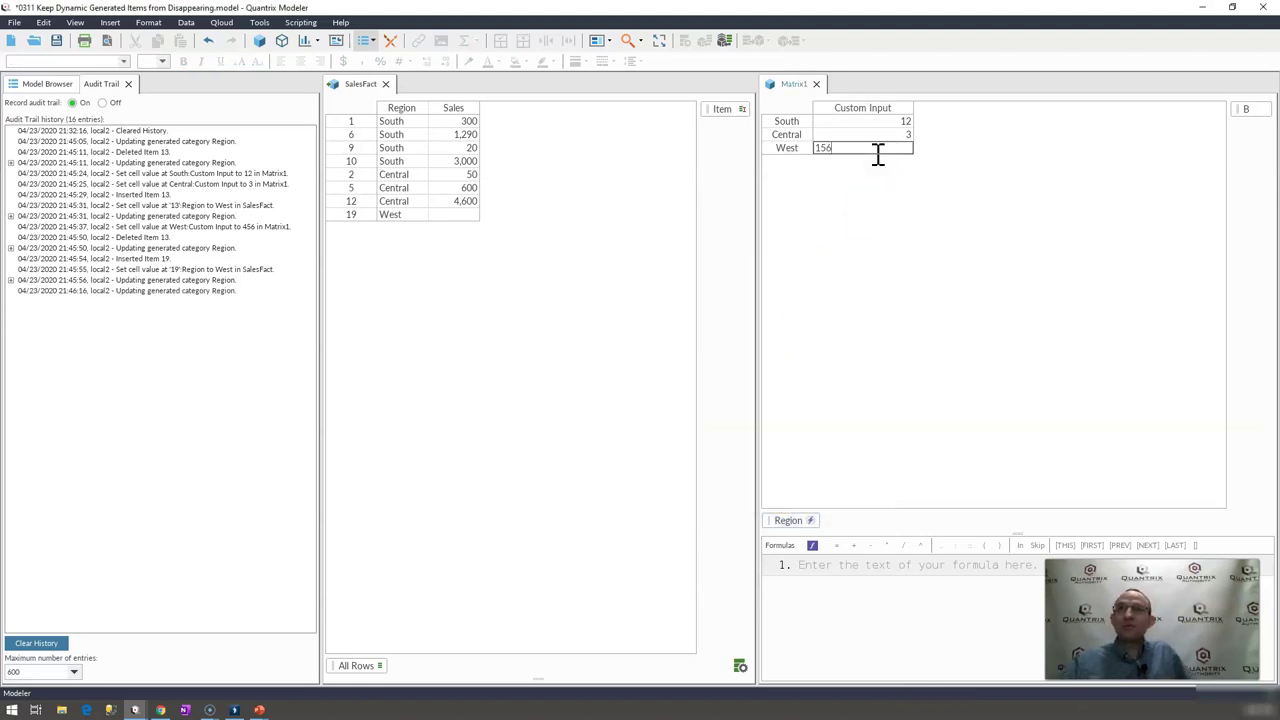
pyautogui.press('Return')
pyautogui.click(843, 158)
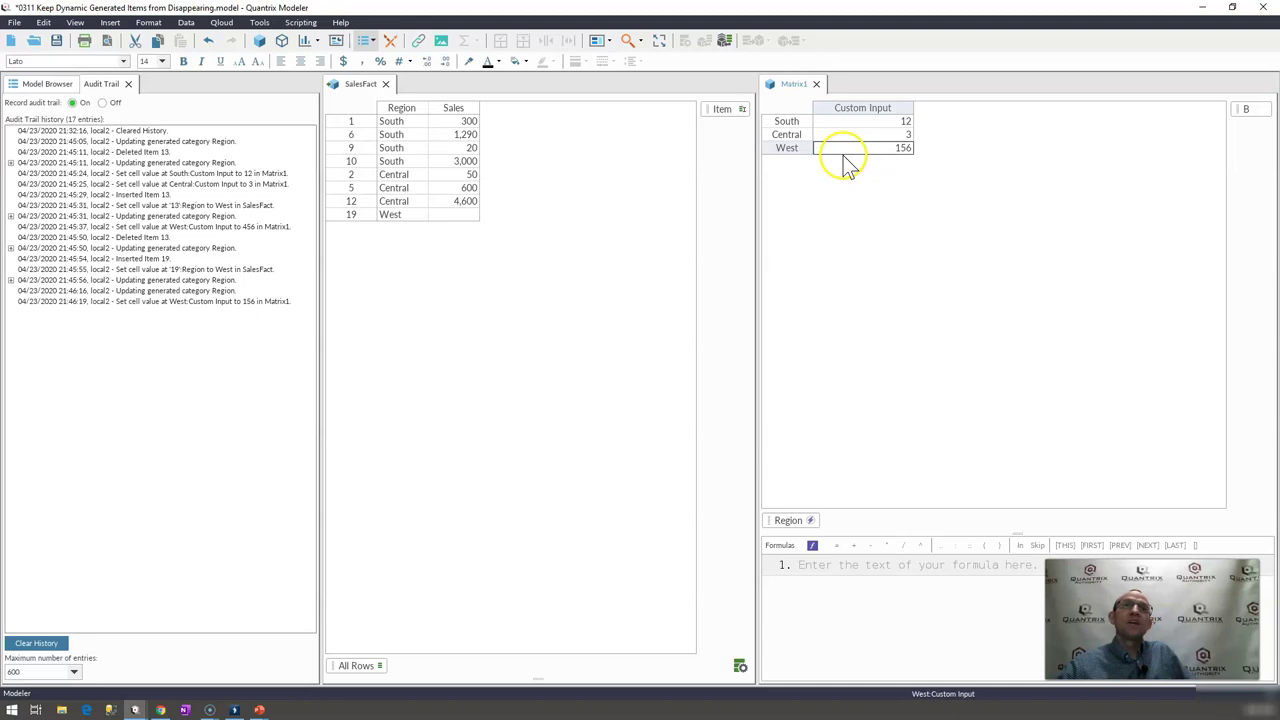
# Step: Delete the West row 19 from SalesFact and confirm West remains in Matrix1
pyautogui.click(350, 220)
pyautogui.press('Return')
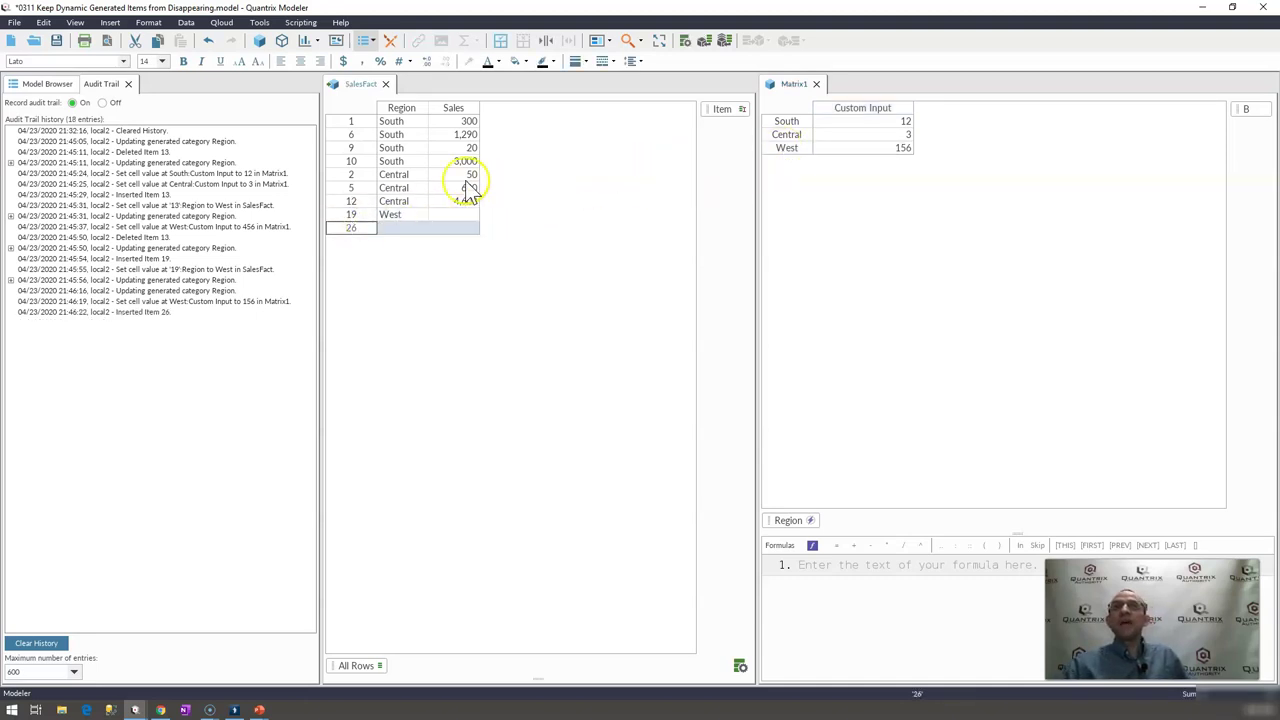
pyautogui.click(368, 214)
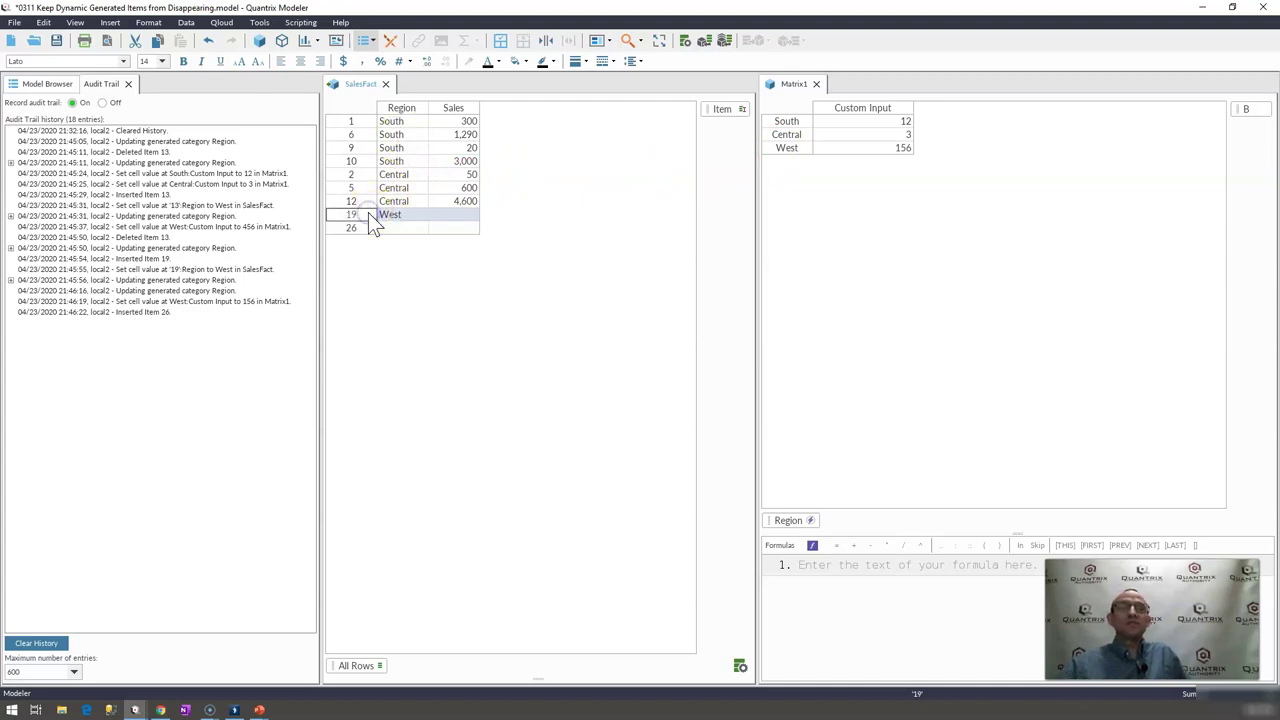
pyautogui.press('Delete')
pyautogui.press('Delete')
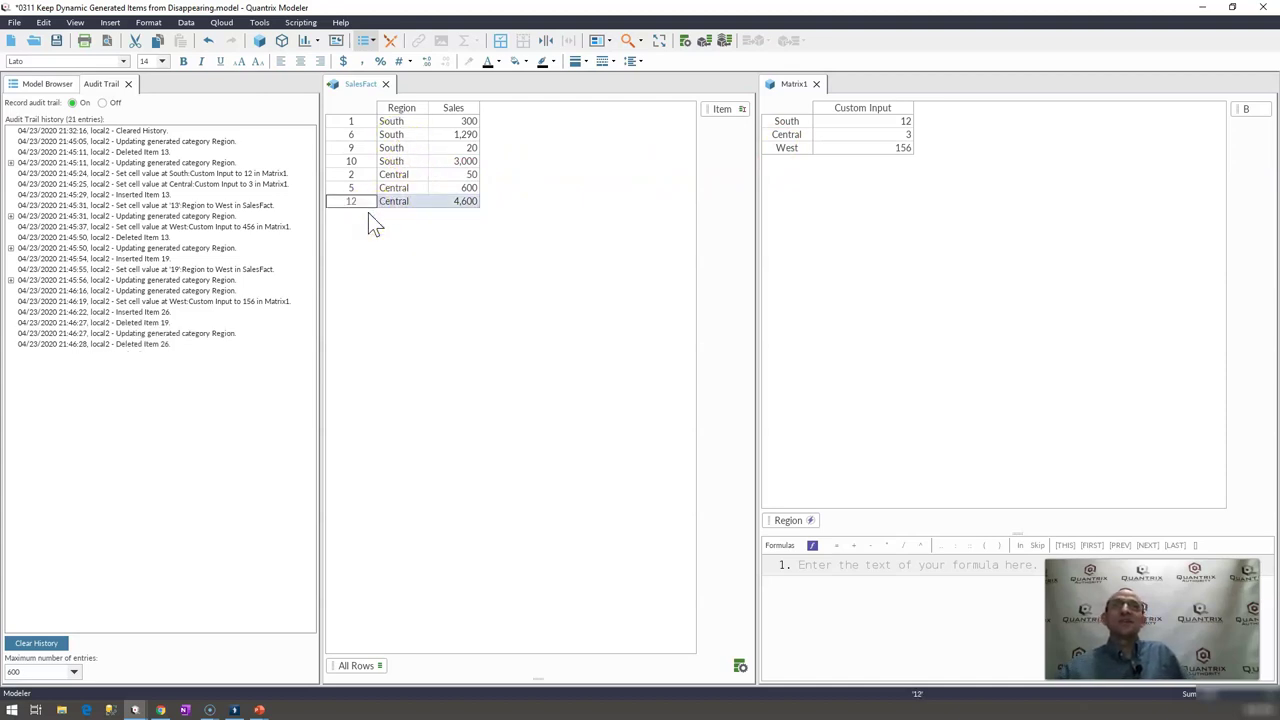
pyautogui.click(805, 149)
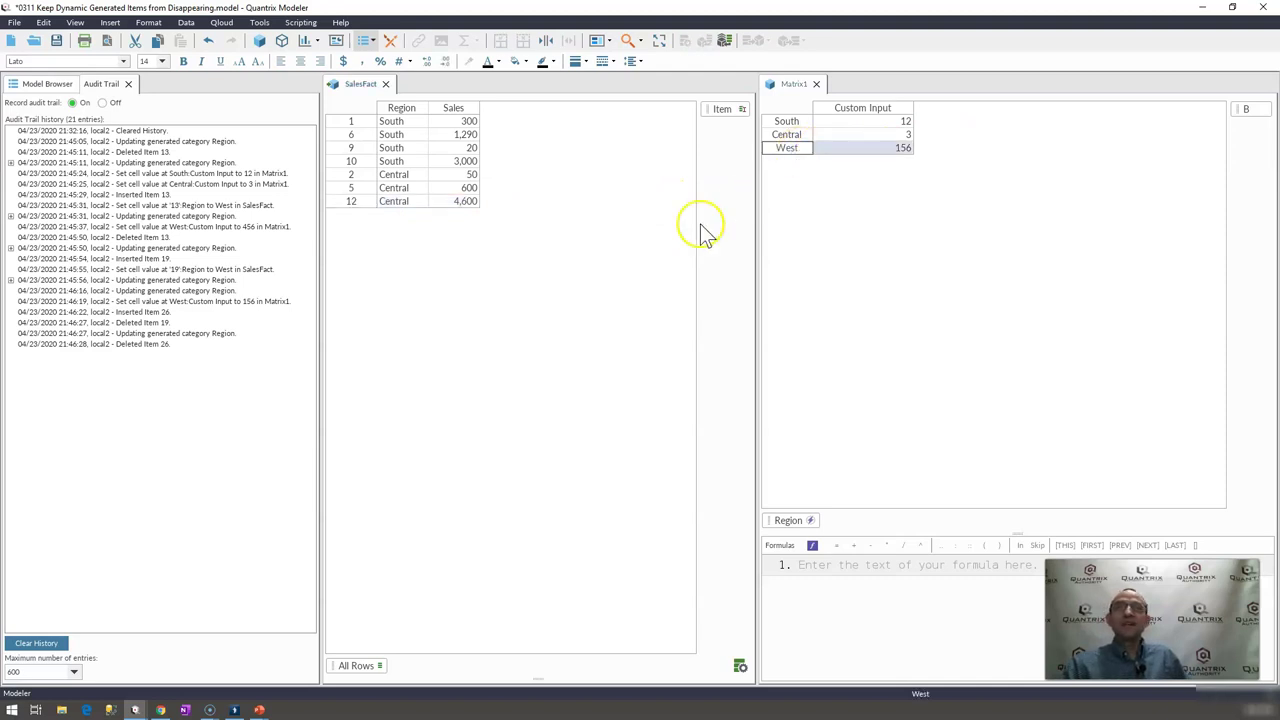
# Step: Insert West and North rows below SalesFact's Central row 12
pyautogui.click(369, 201)
pyautogui.press('Return')
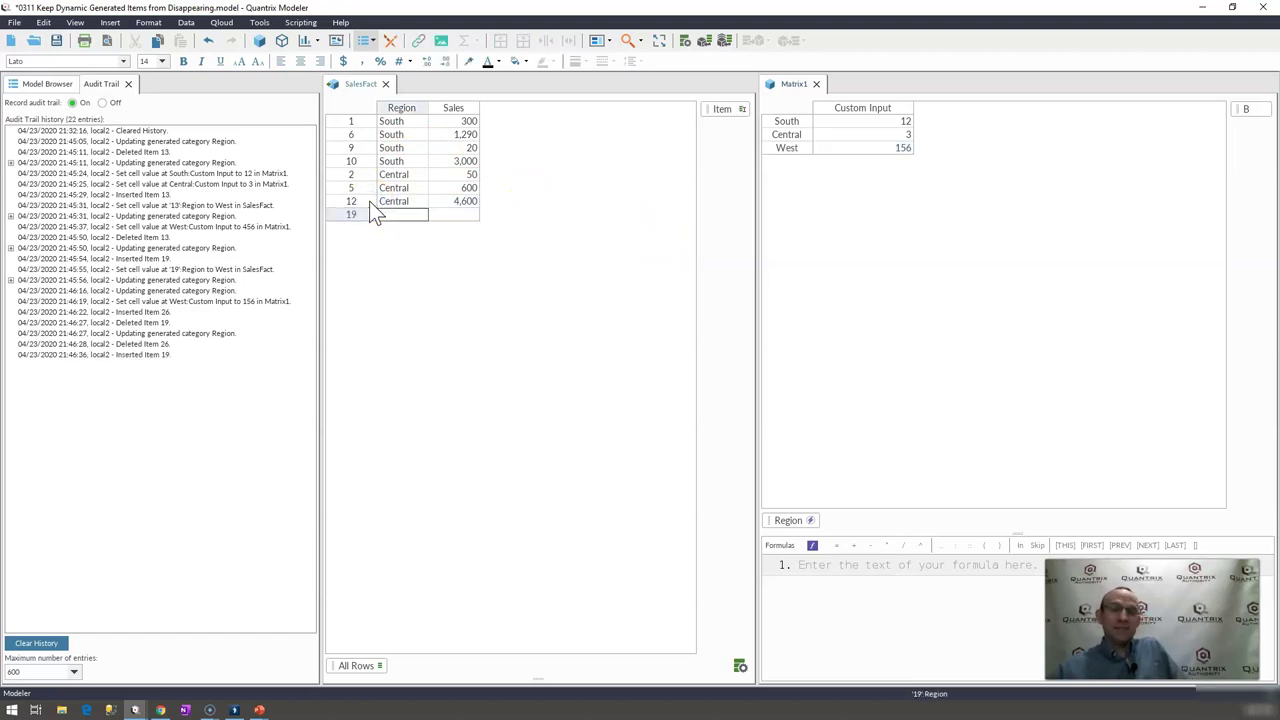
pyautogui.write('West')
pyautogui.press('Return')
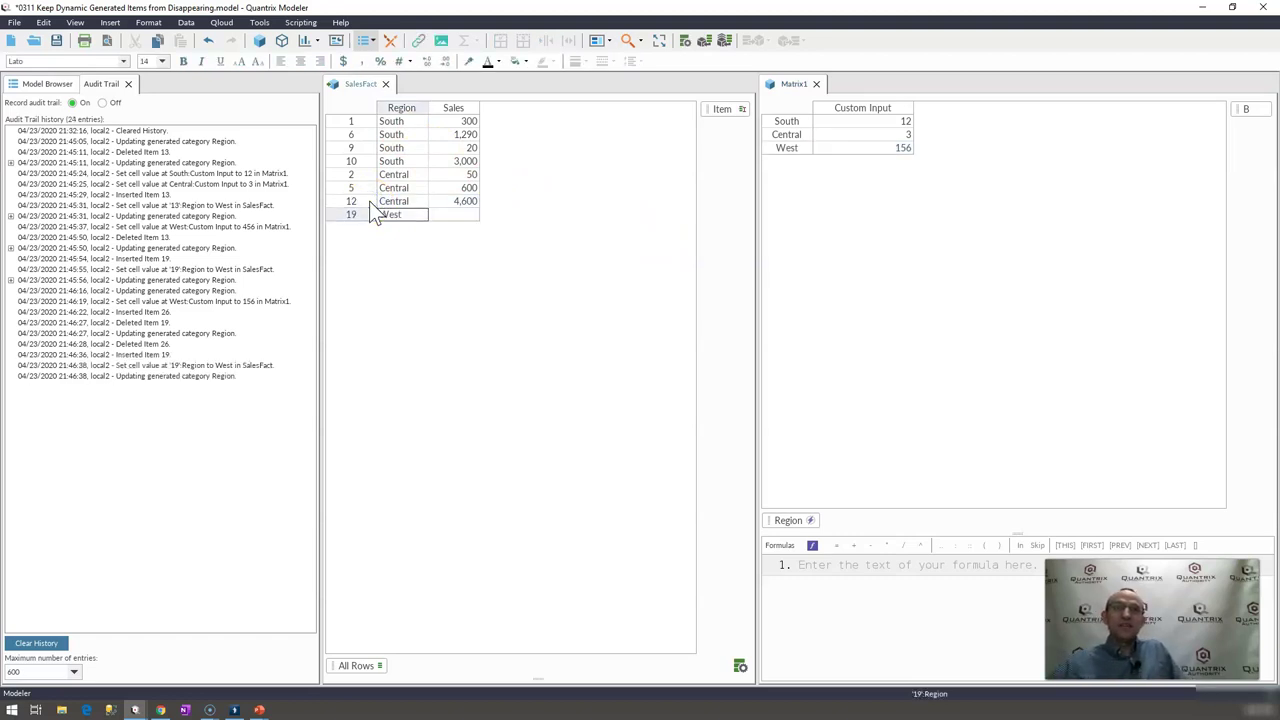
pyautogui.press('Return')
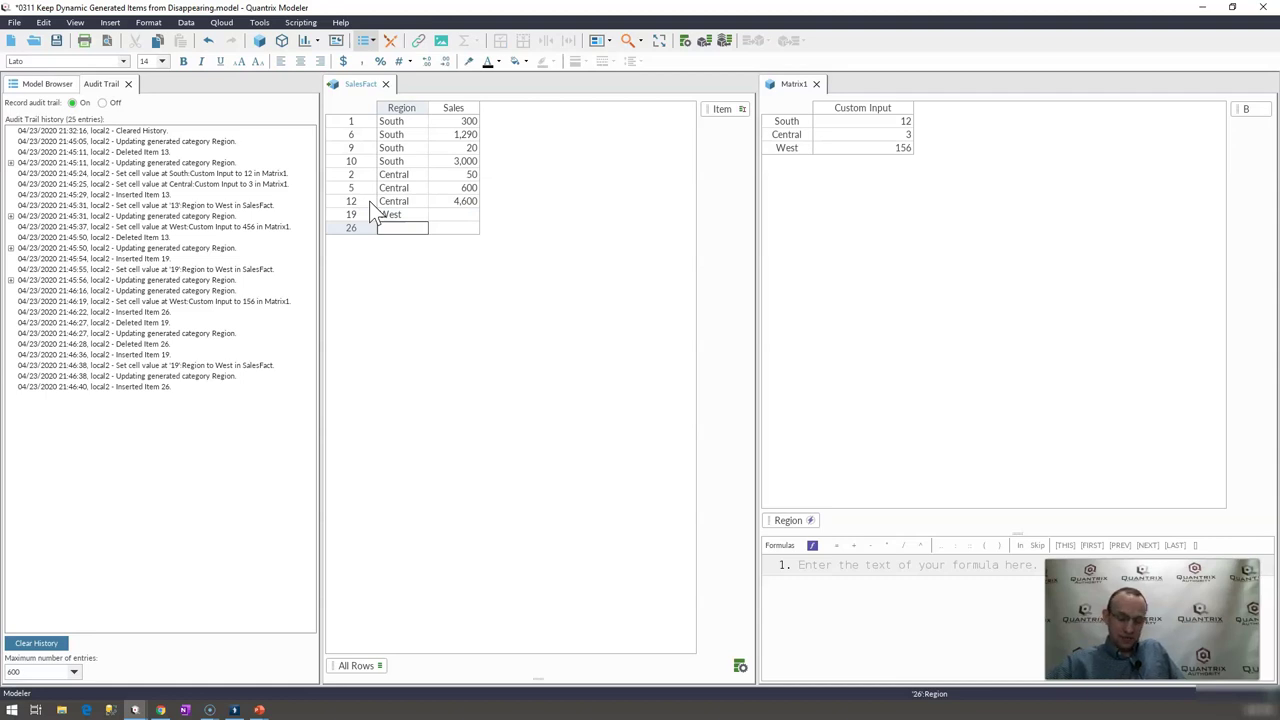
pyautogui.write('North')
pyautogui.press('Return')
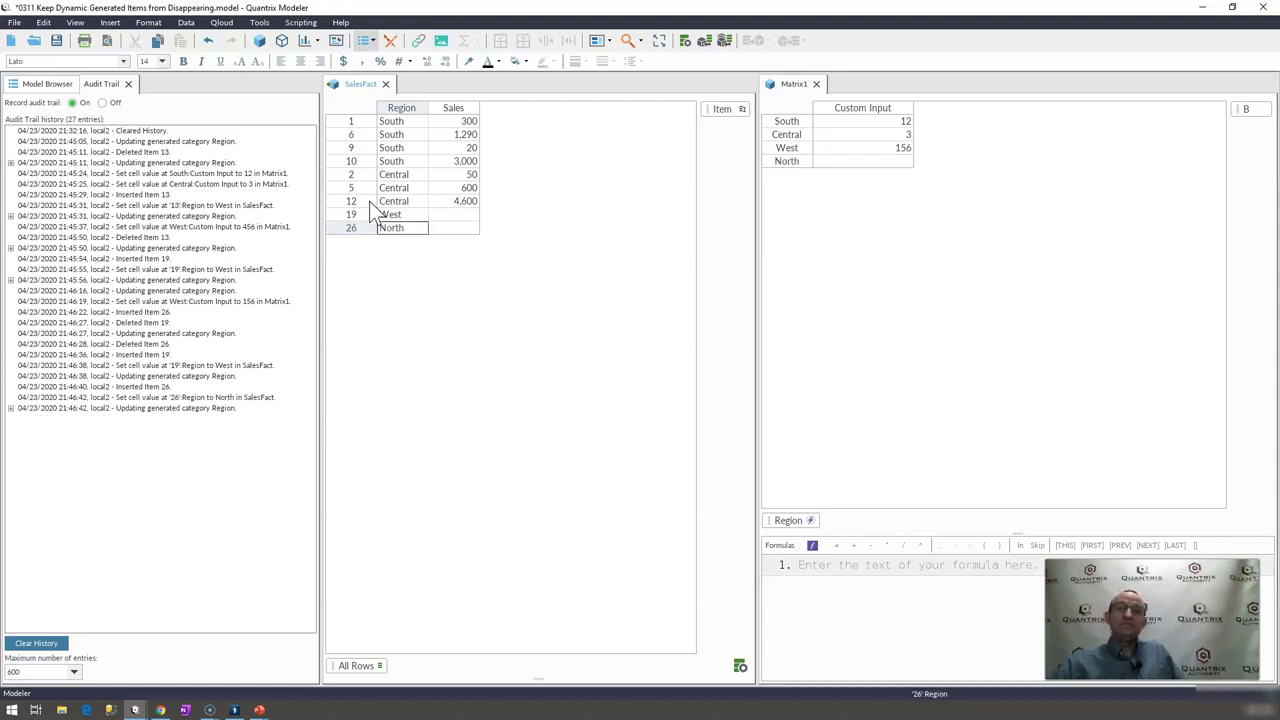
# Step: Inspect the new North item in Matrix1 and select SalesFact's Region column
pyautogui.click(799, 164)
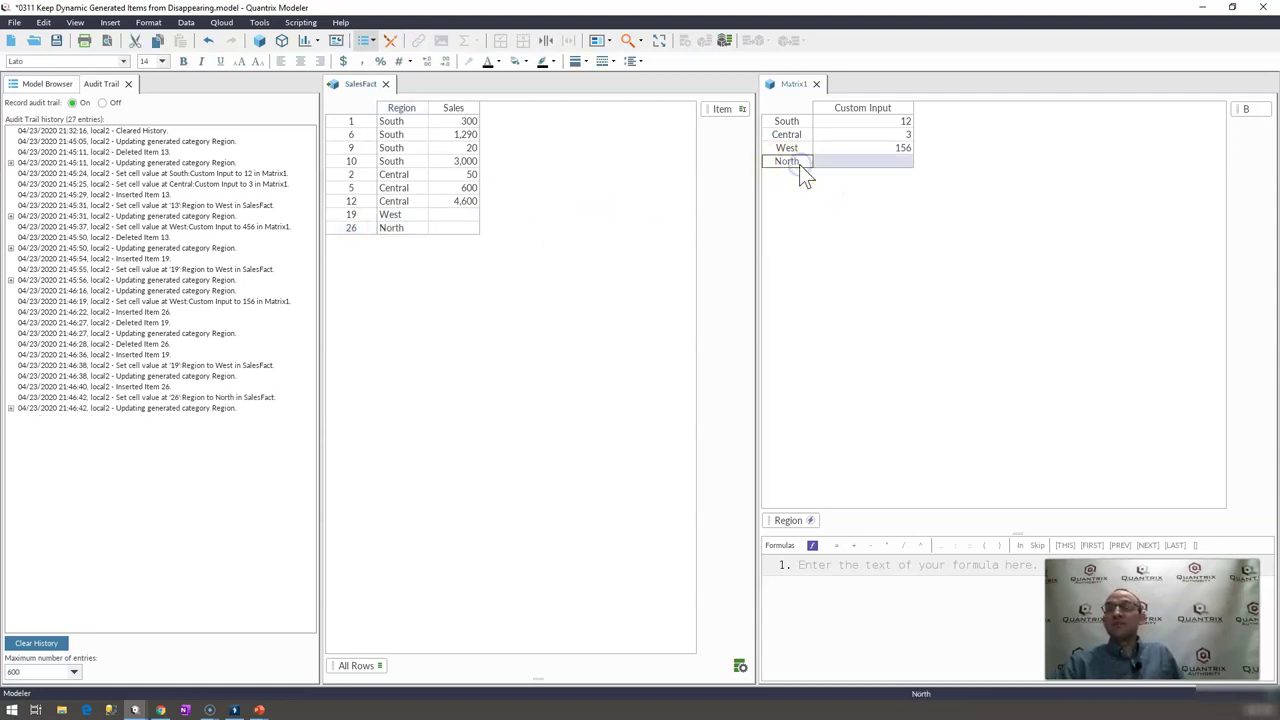
pyautogui.click(740, 207)
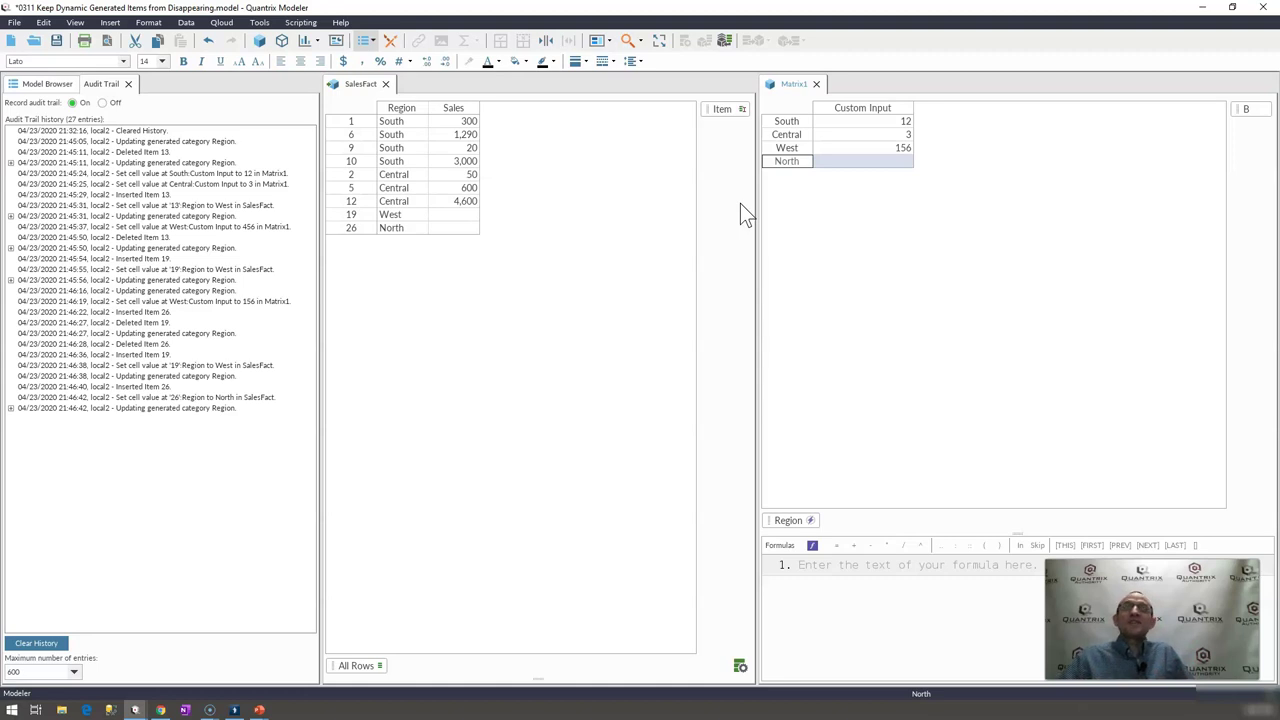
pyautogui.click(350, 215)
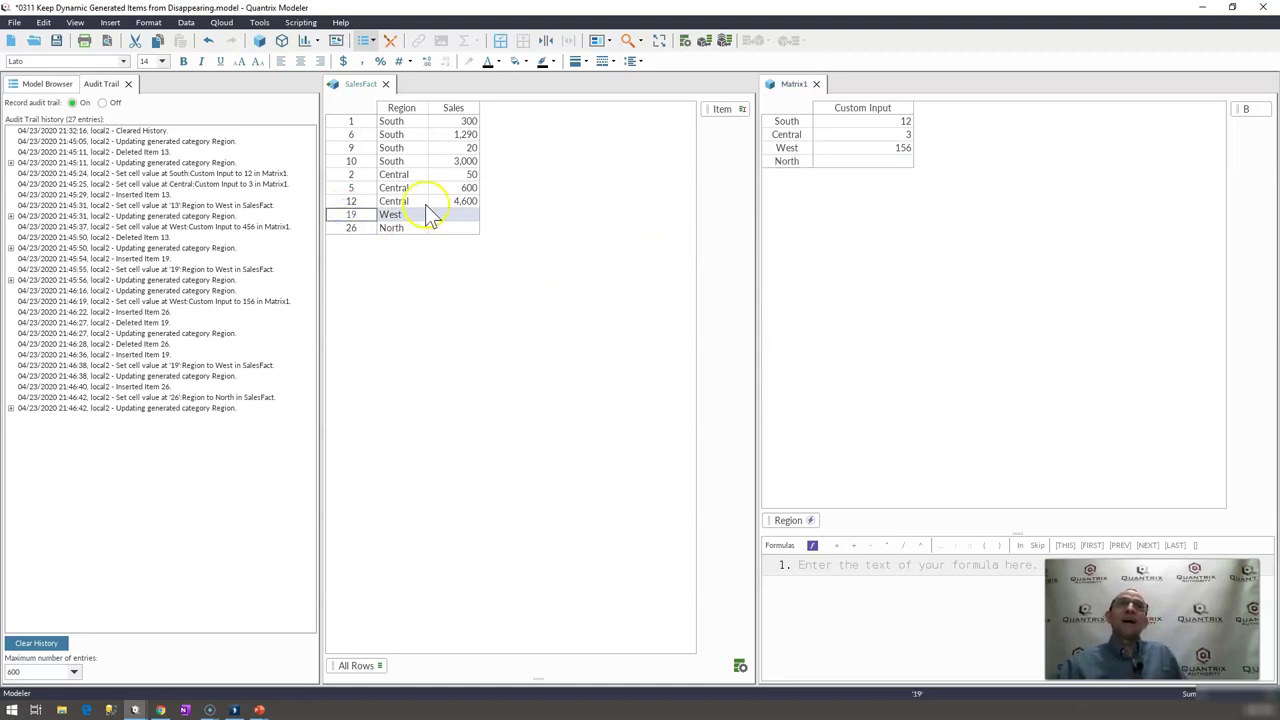
pyautogui.click(405, 110)
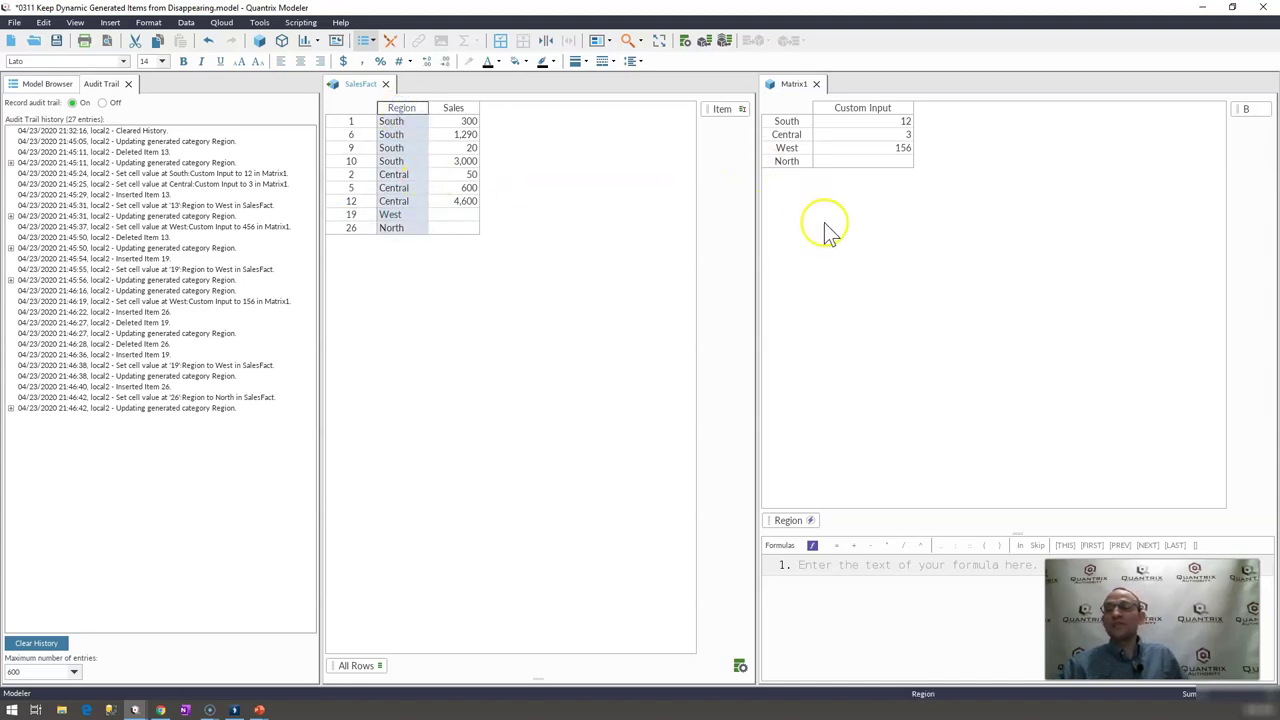
# Step: Reopen Region's item generation settings, review 'Allow users to modify items', and save
pyautogui.rightClick(786, 522)
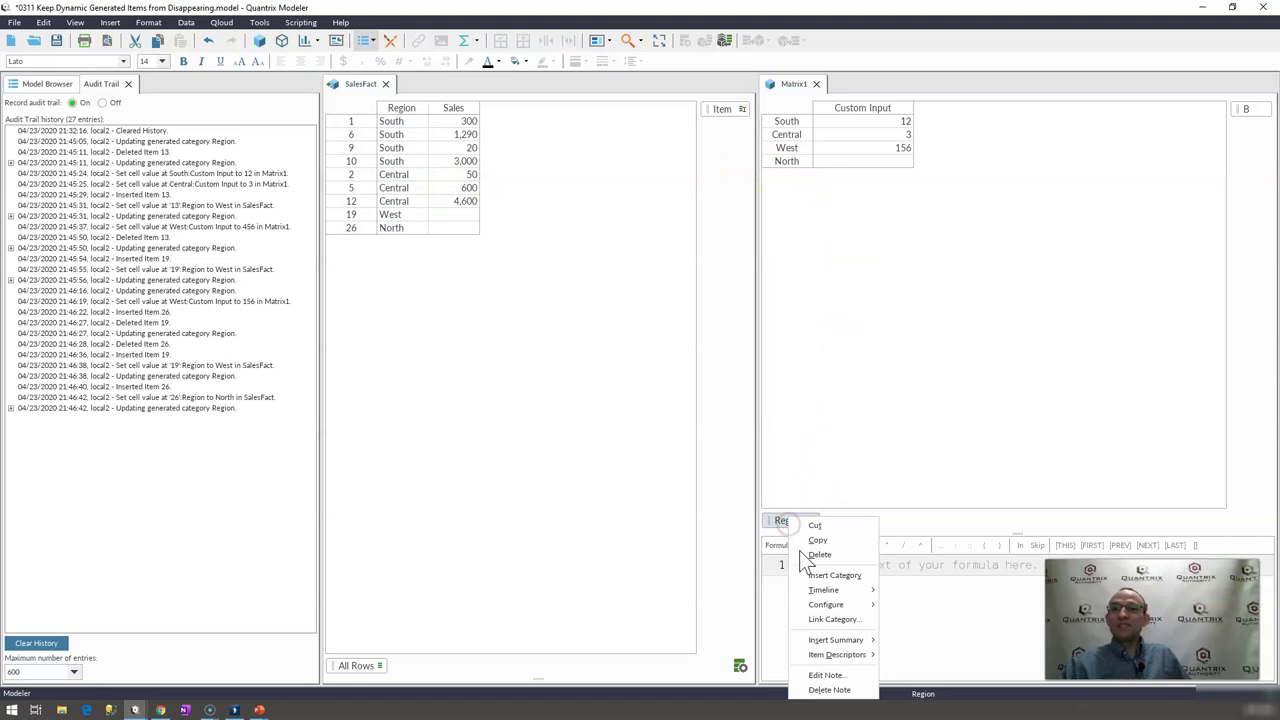
pyautogui.moveTo(845, 604)
pyautogui.click(922, 607)
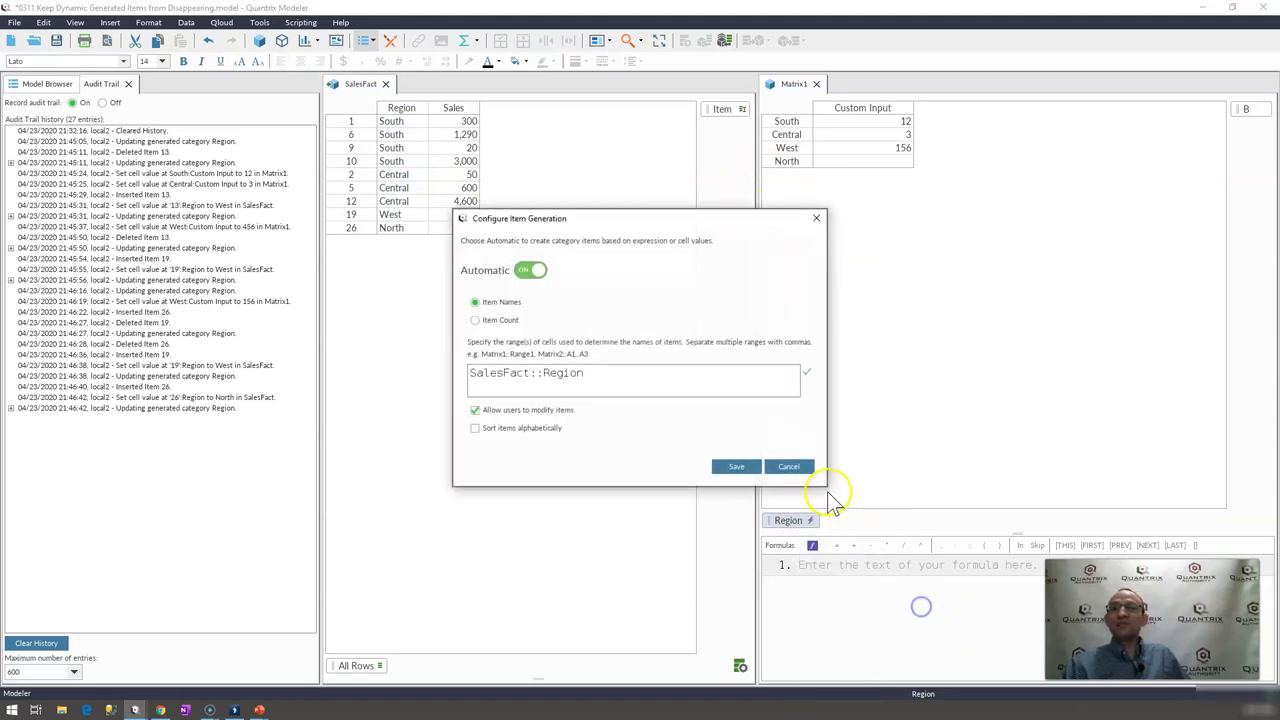
pyautogui.click(502, 413)
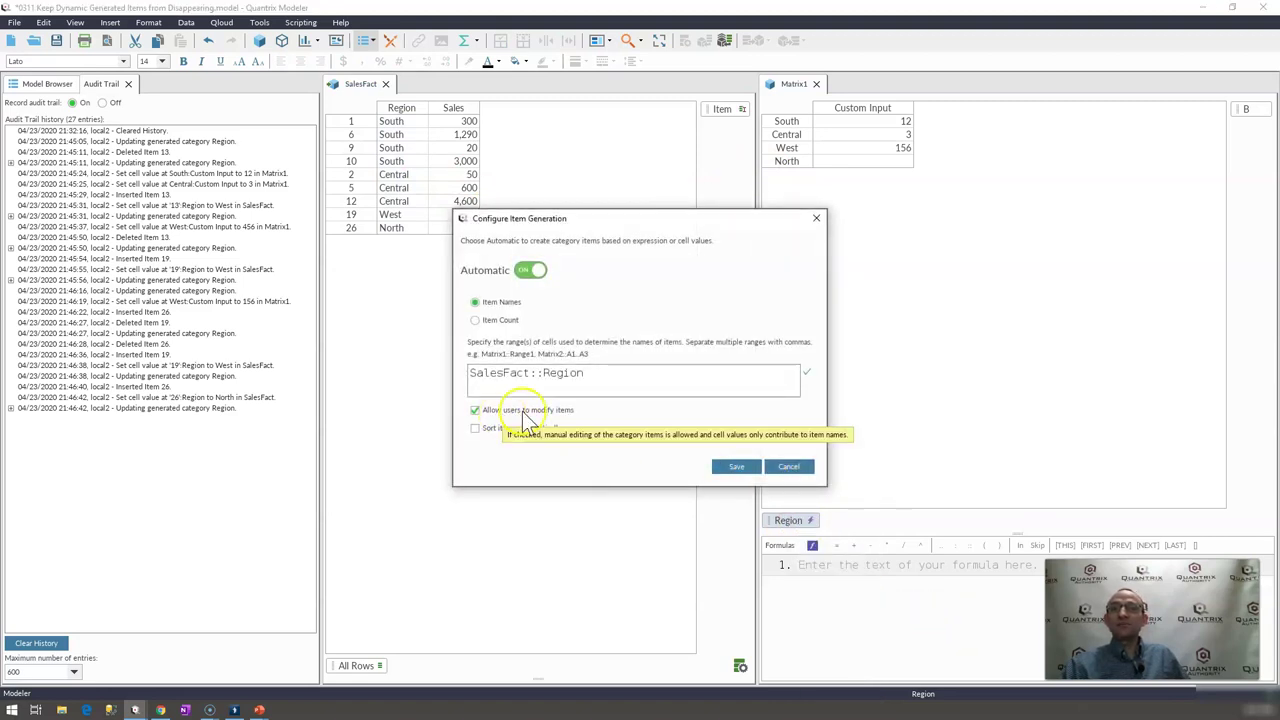
pyautogui.click(742, 466)
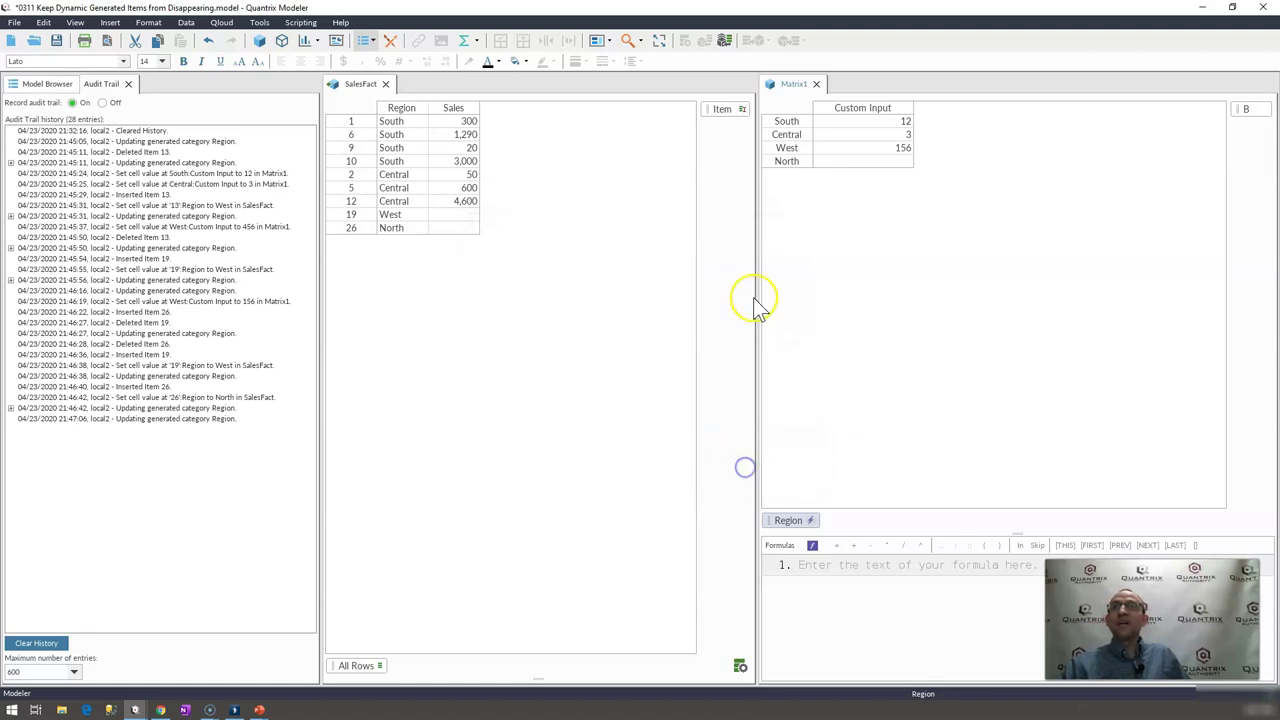
# Step: Delete SalesFact rows 2 through 26 and check Central keeps its input in Matrix1
pyautogui.click(788, 150)
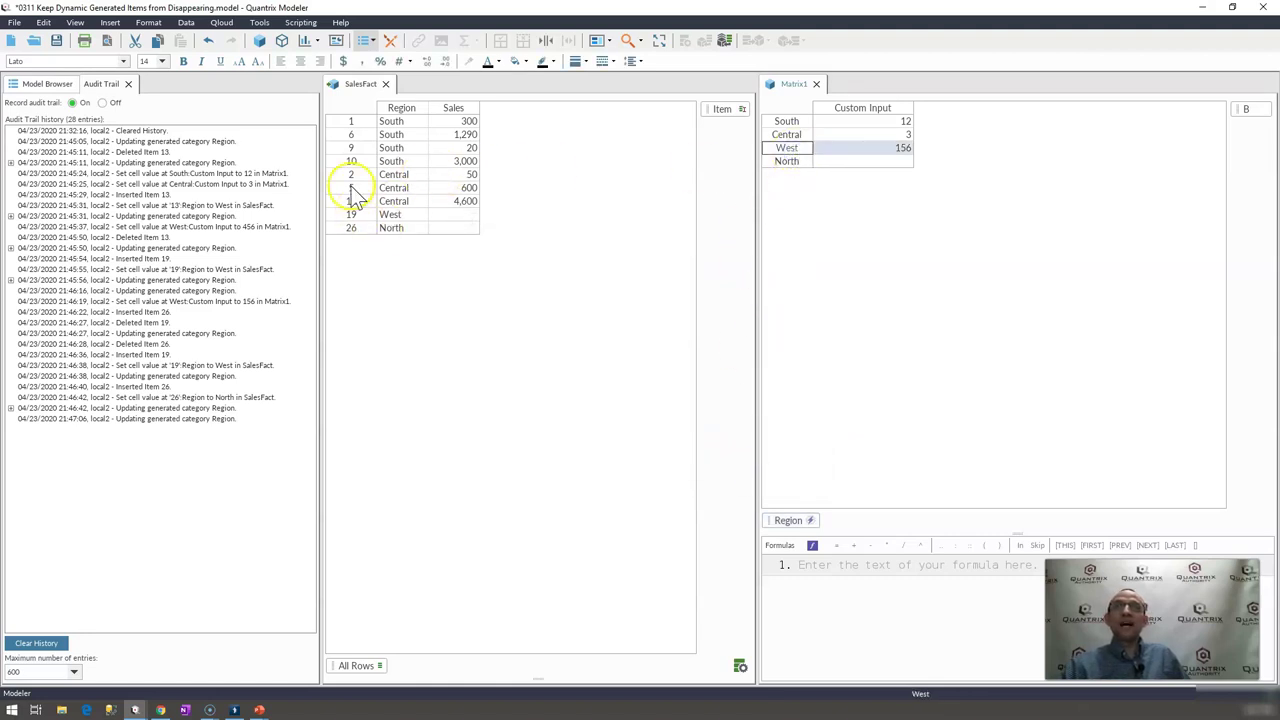
pyautogui.moveTo(350, 175); pyautogui.dragTo(343, 232)
pyautogui.press('Delete')
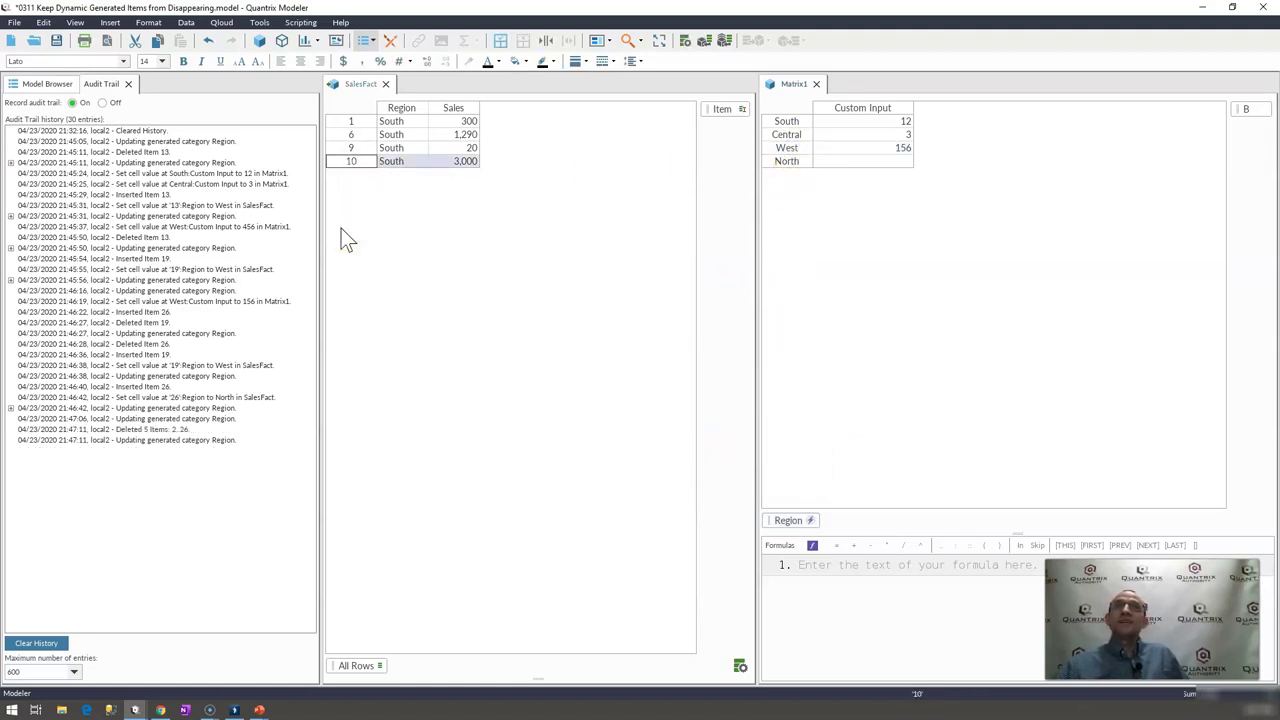
pyautogui.click(800, 136)
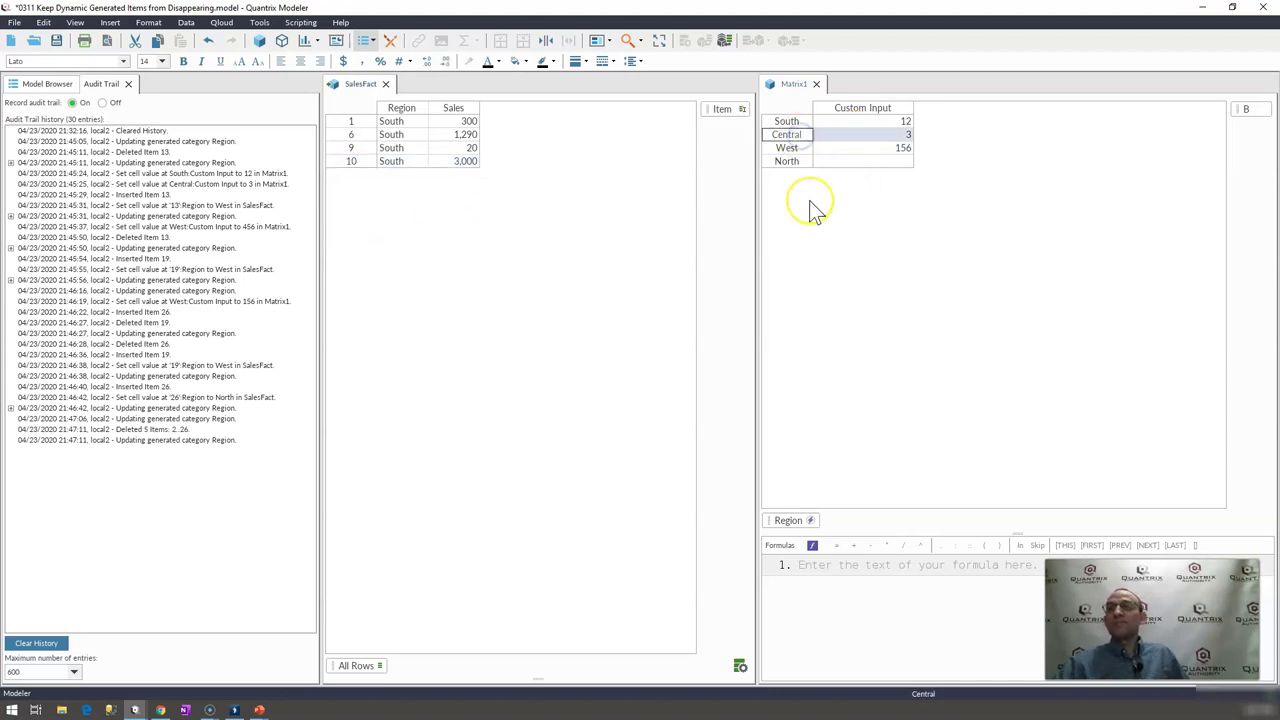